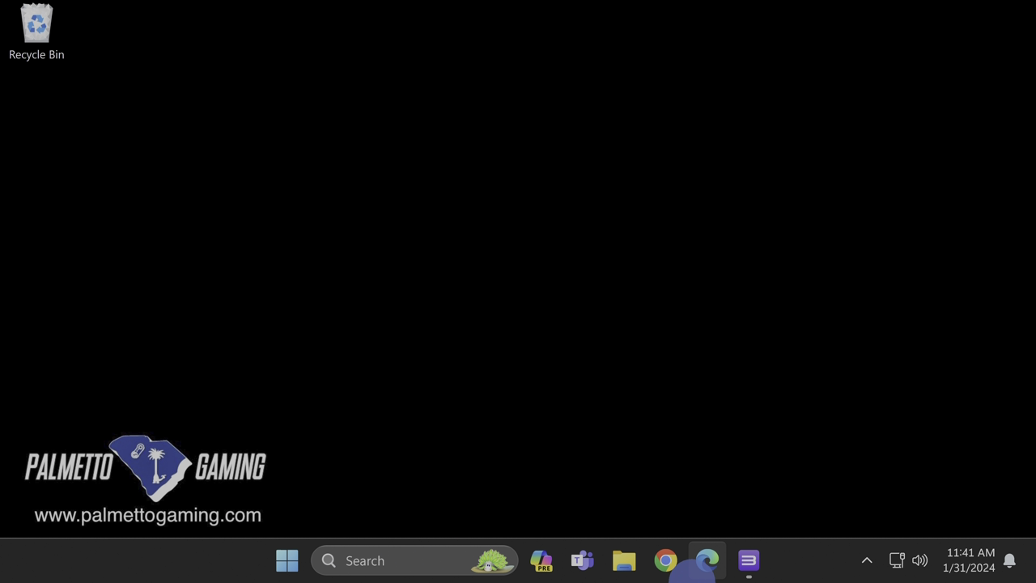
Open the DEMO folder in File Explorer, look inside the NCAA Basketball 10 game folder and return to DEMO.
right_click(637, 564)
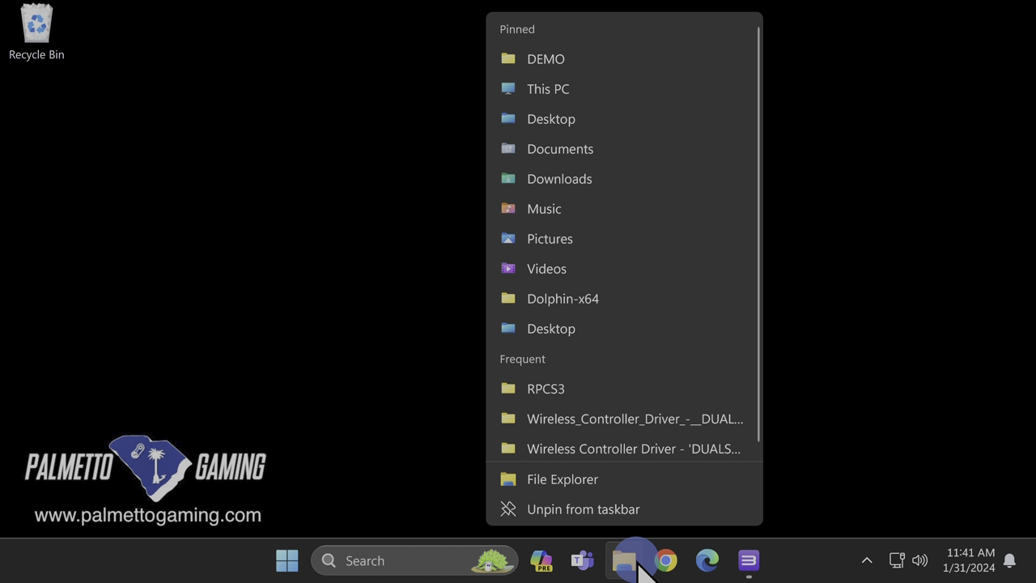
left_click(572, 67)
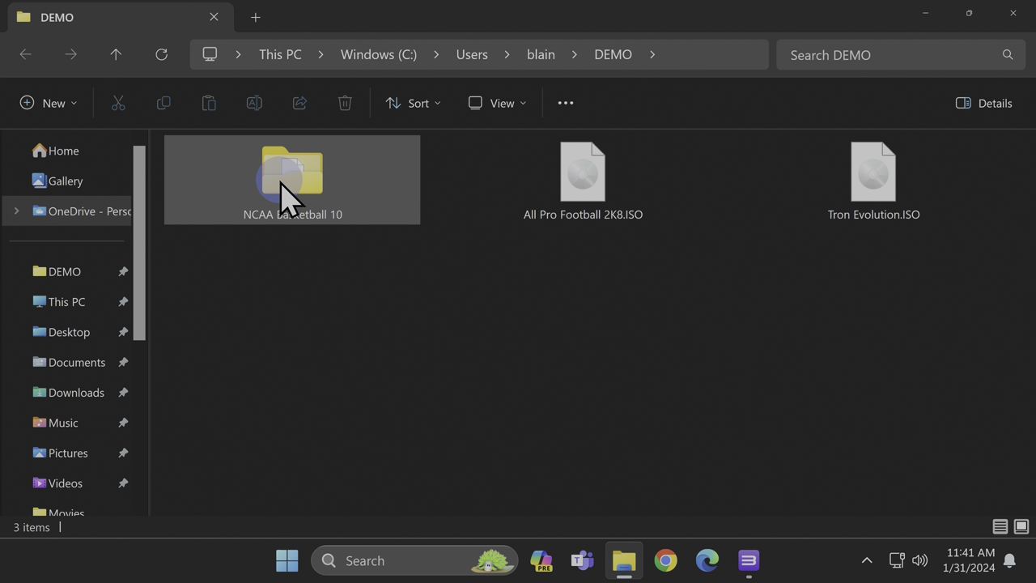
mouse_move(285, 188)
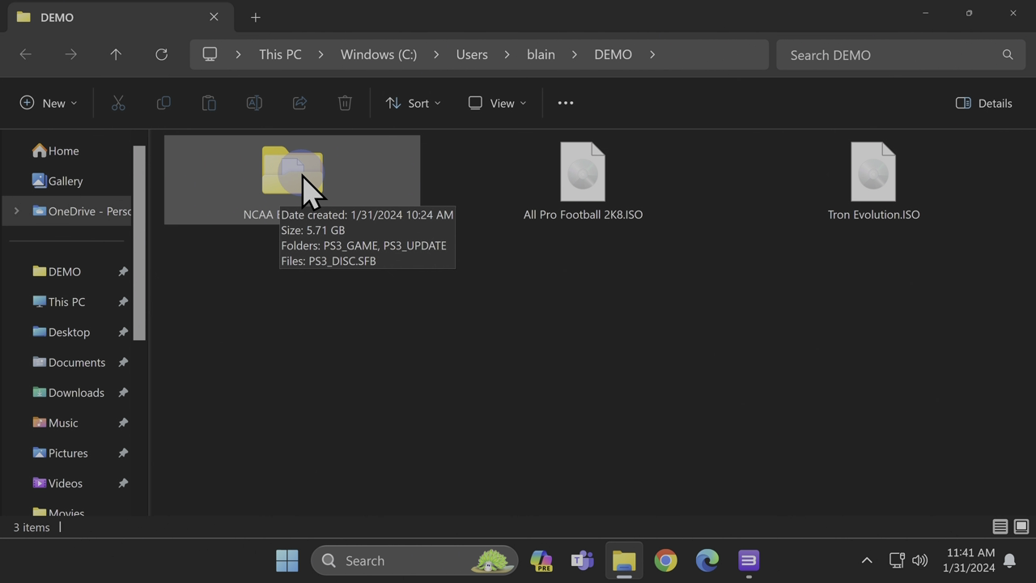
double_click(303, 175)
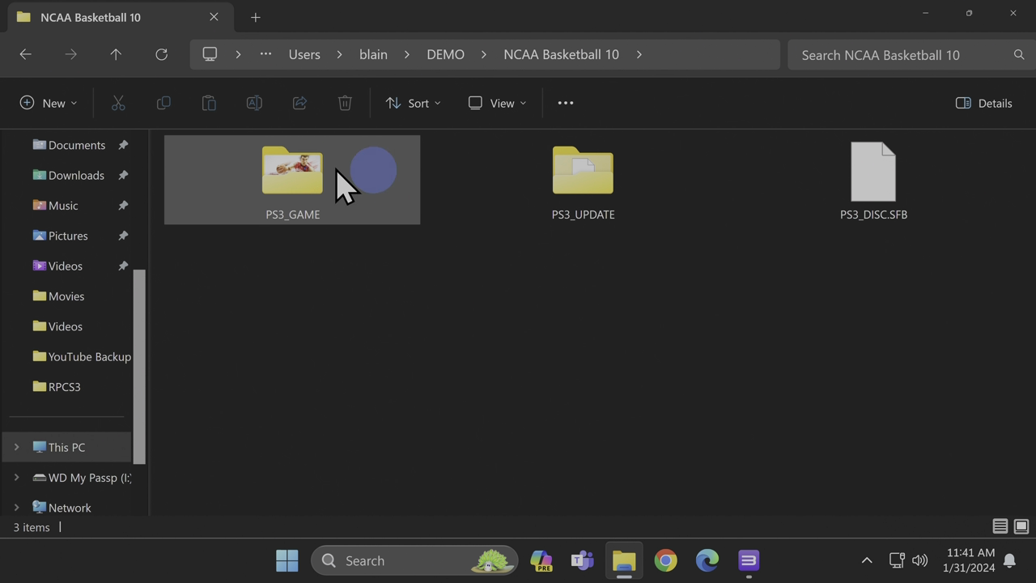
left_click(25, 54)
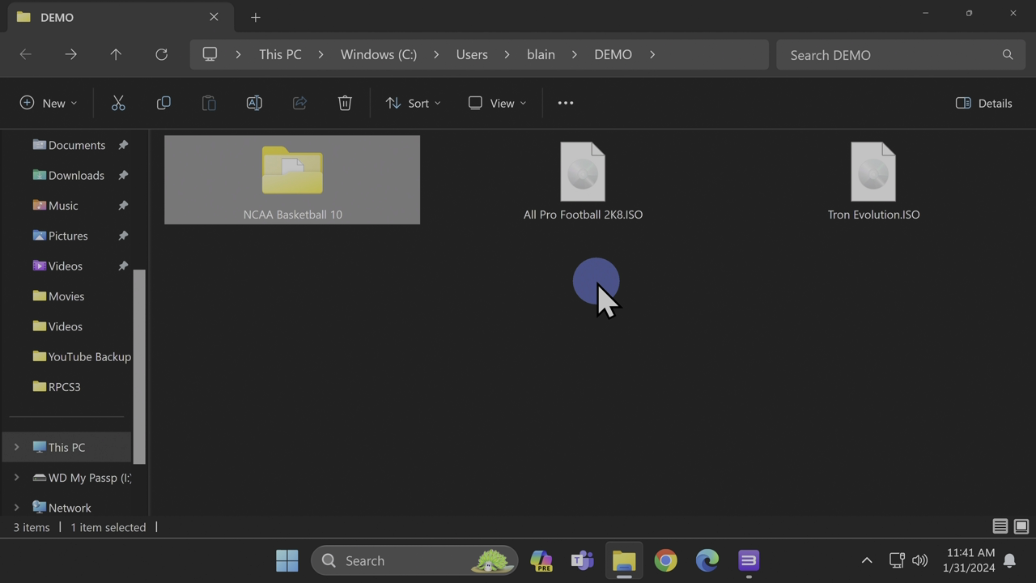
Mount All Pro Football 2K8.ISO and copy its PS3_GAME, PS3_UPDATE and PS3_DISC.SFB items.
left_click(596, 202)
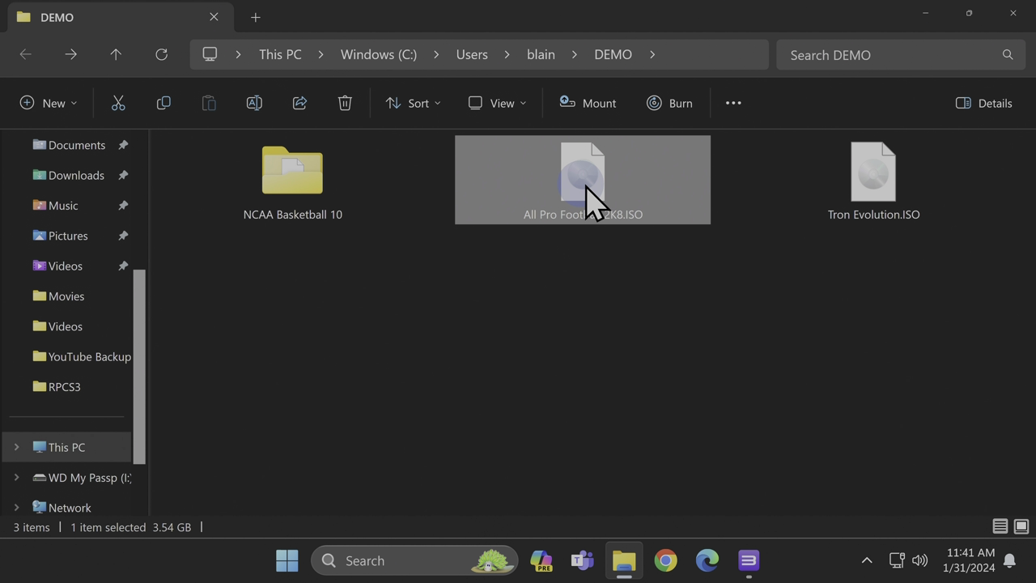
double_click(587, 190)
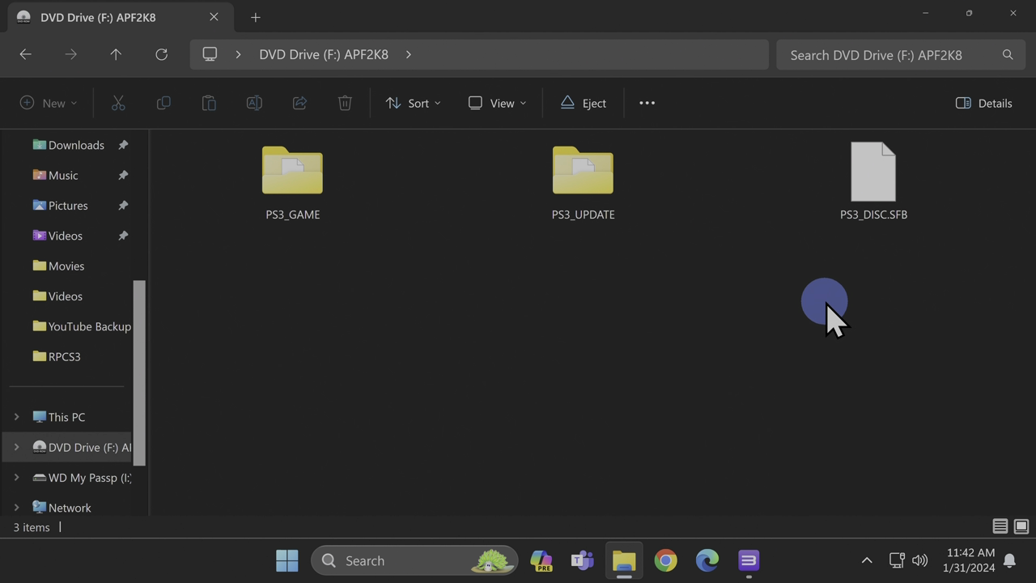
left_click_drag(877, 297, 316, 188)
right_click(316, 188)
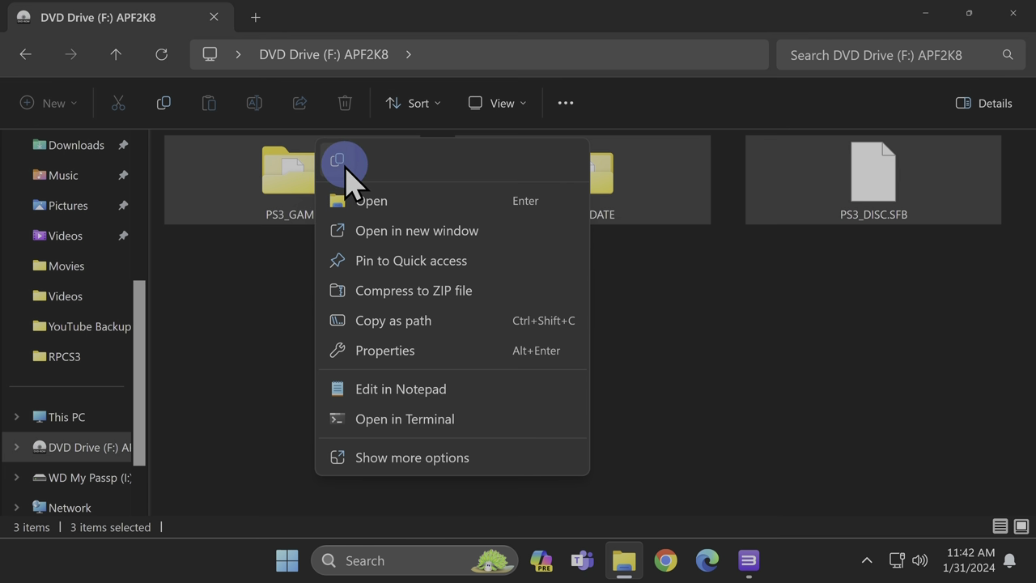
left_click(337, 161)
Create a new folder named All Pro Football 2K8 in the DEMO folder.
left_click(36, 65)
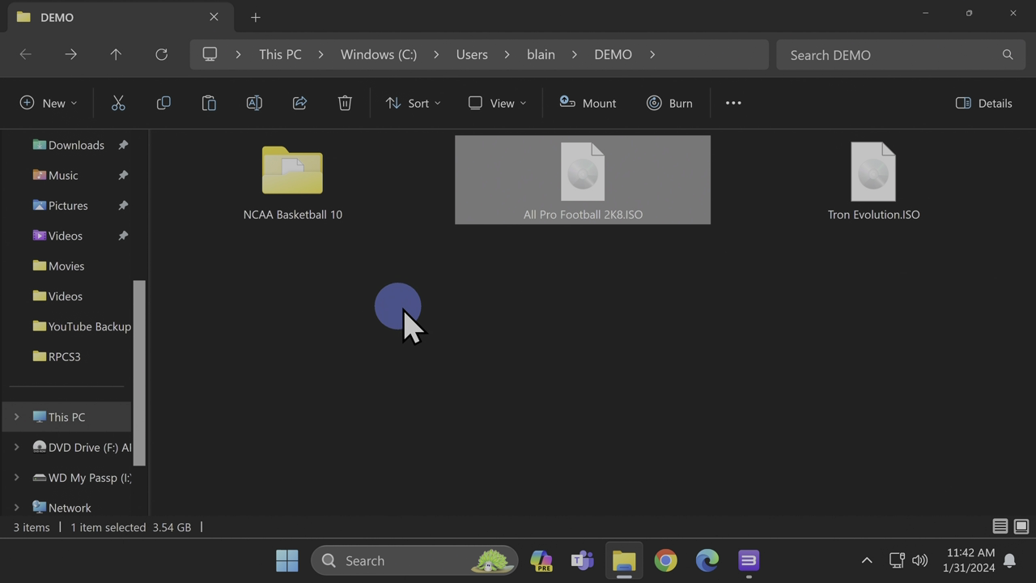
left_click(412, 315)
right_click(413, 321)
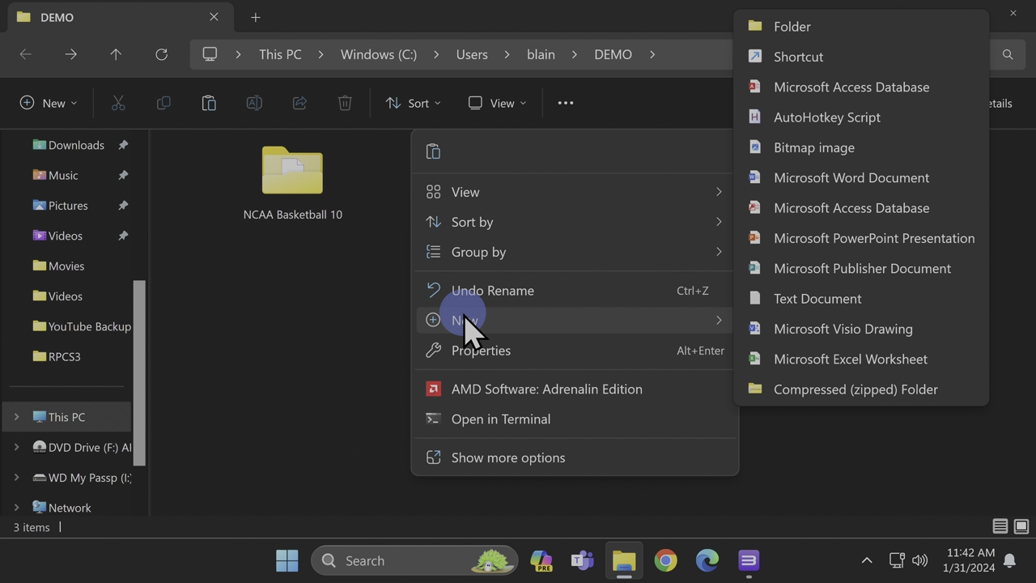
mouse_move(470, 322)
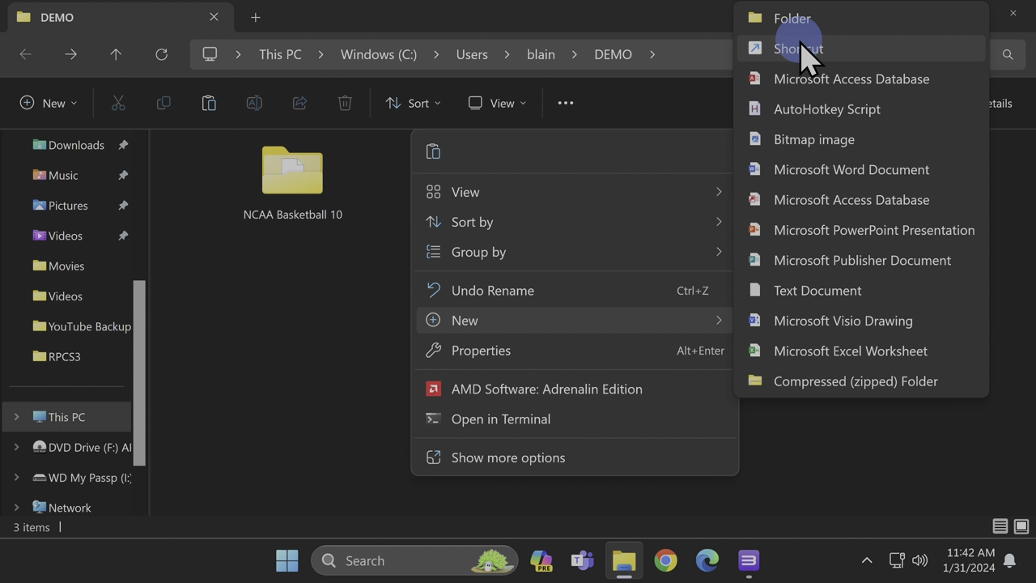
left_click(800, 32)
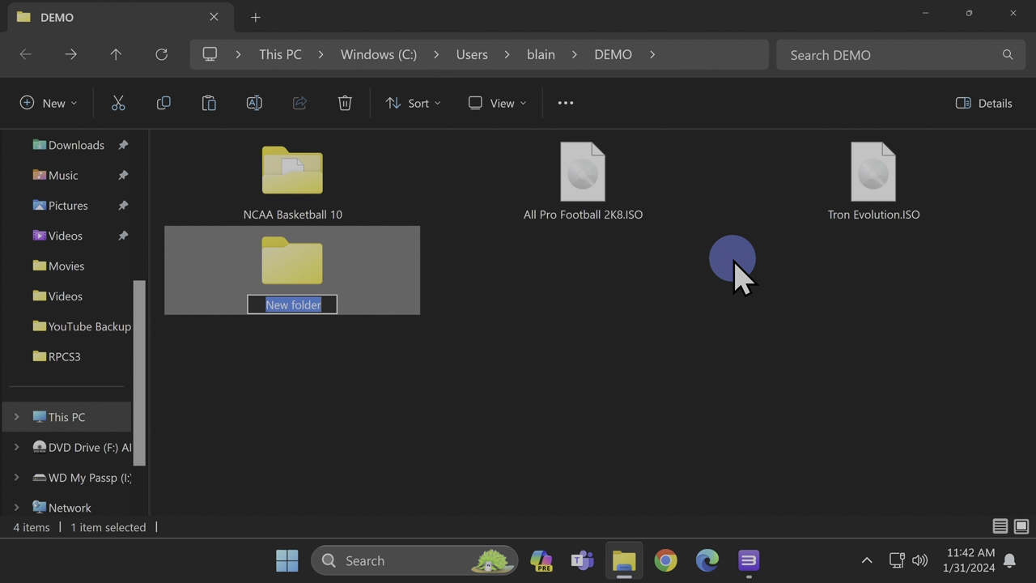
type("All Pro Foot")
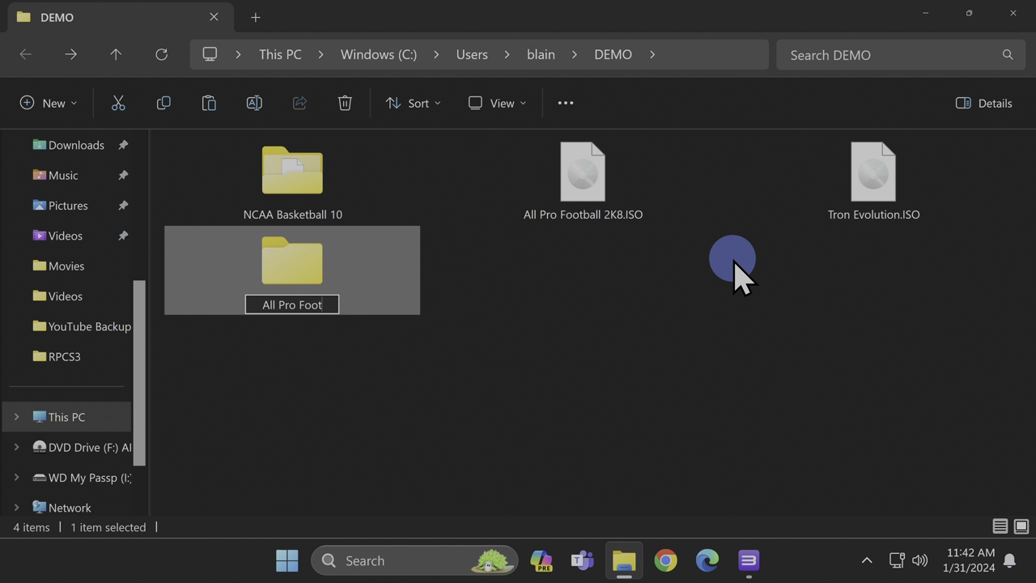
type("ball 2J")
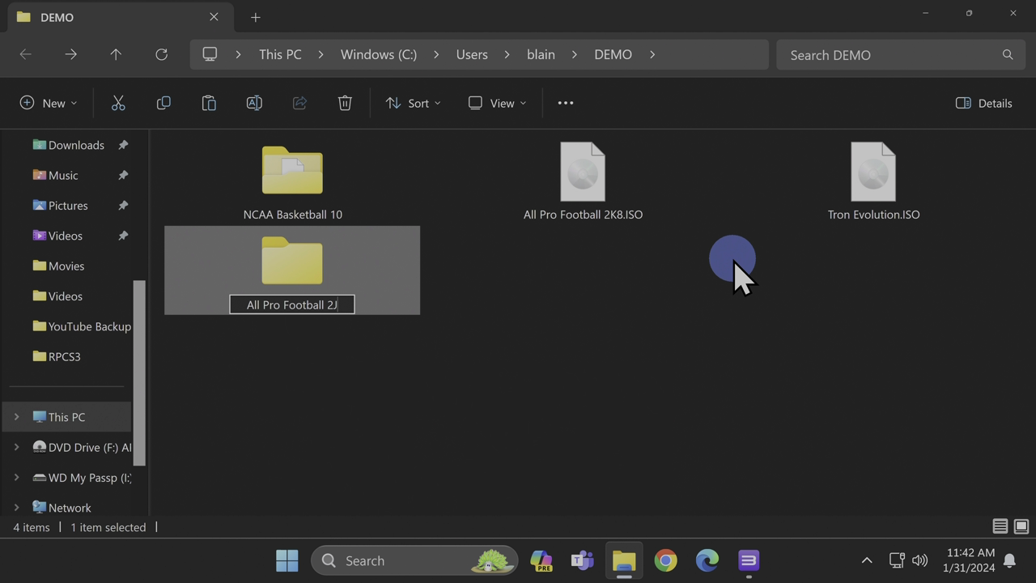
type("K8")
key("Return")
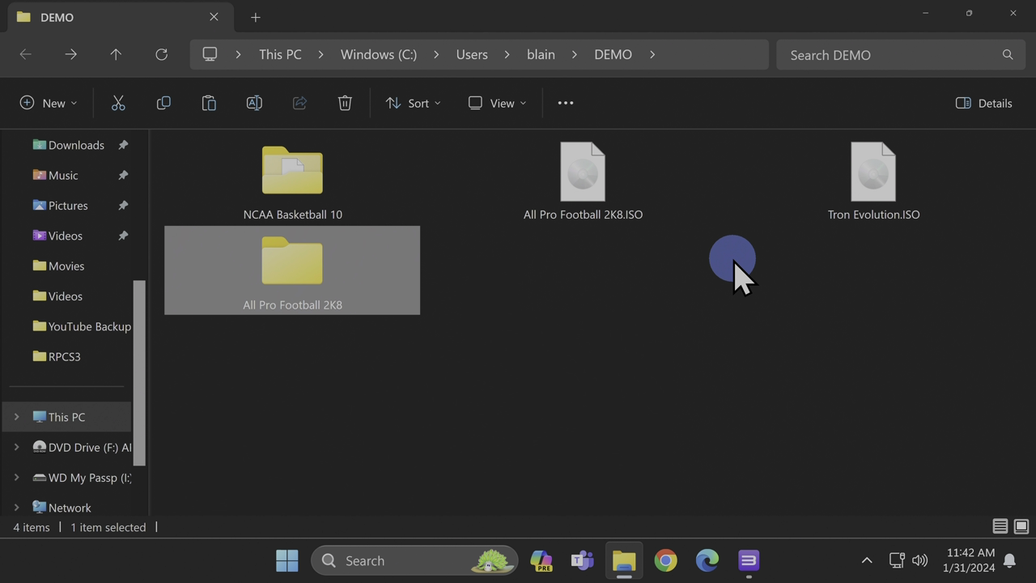
Paste the copied disc contents into the new All Pro Football 2K8 folder.
double_click(289, 272)
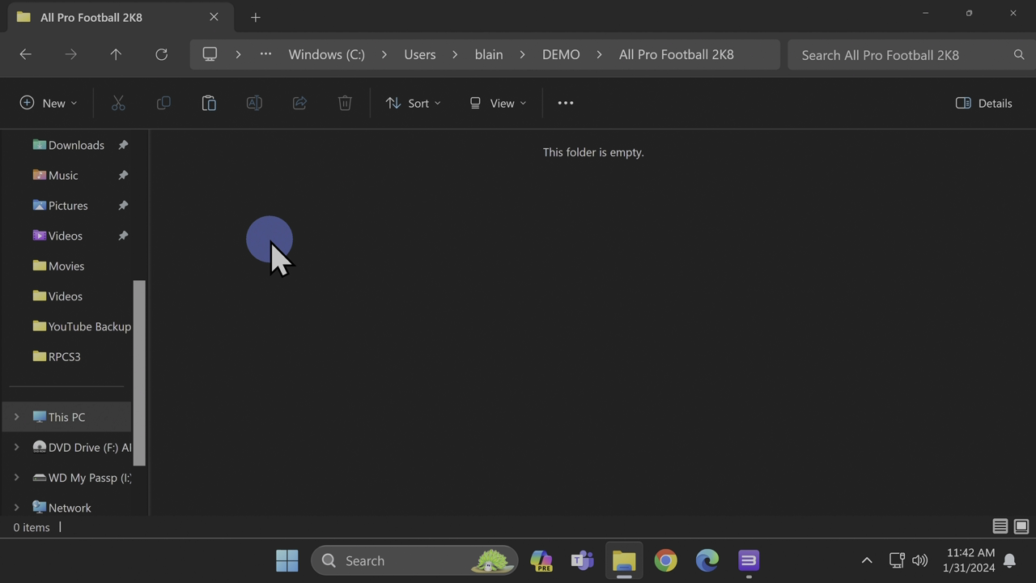
right_click(272, 240)
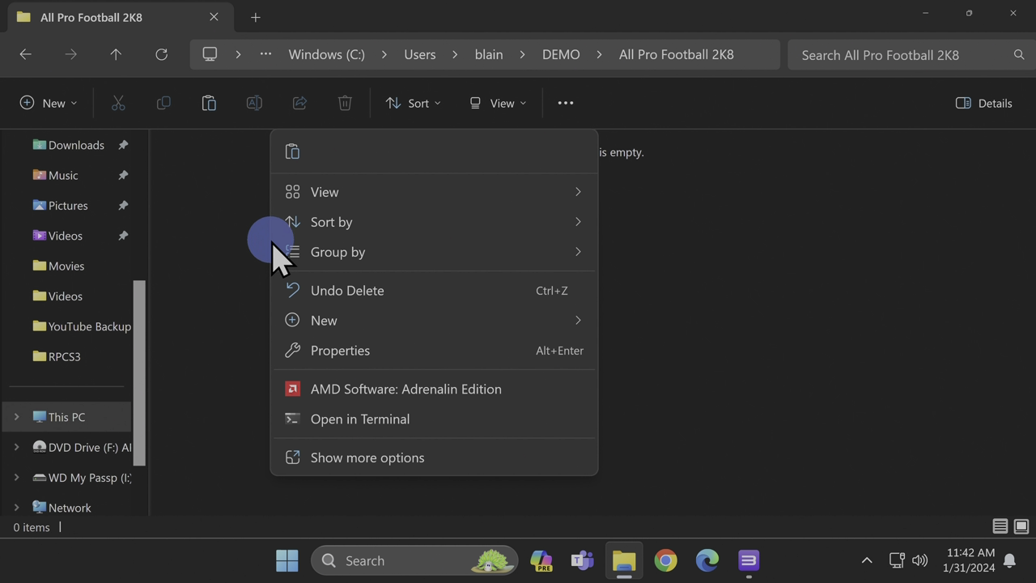
left_click(295, 152)
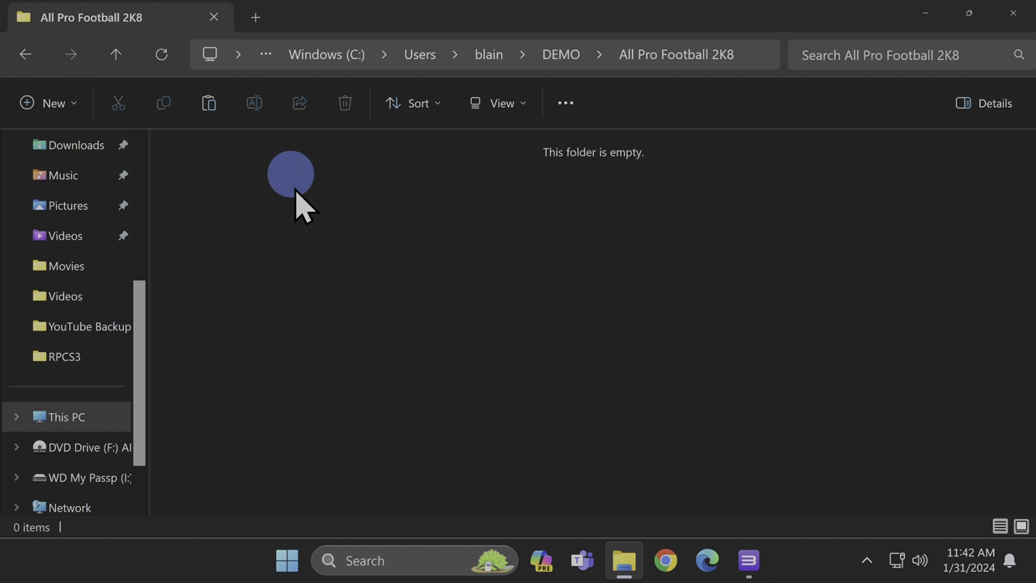
left_click(413, 360)
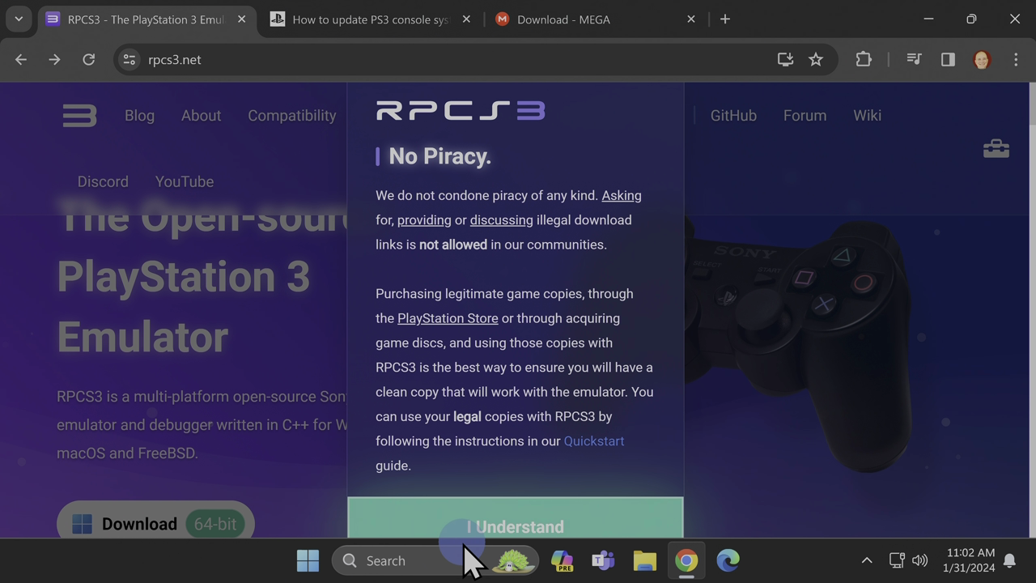
Switch to Chrome, accept the piracy notice on rpcs3.net and download the latest Windows build of RPCS3.
left_click(525, 530)
scroll(498, 404, "down", 4)
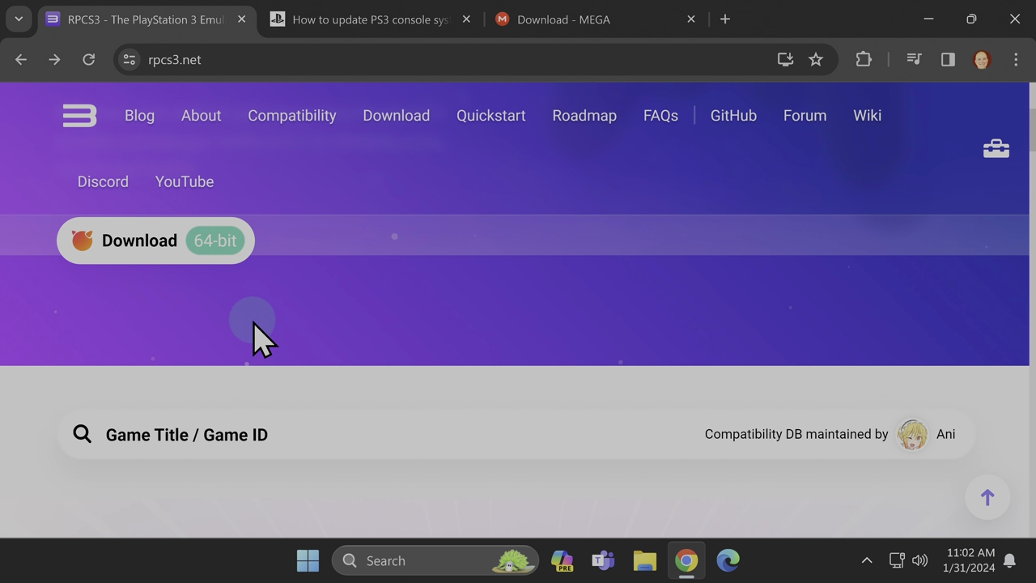
left_click(120, 244)
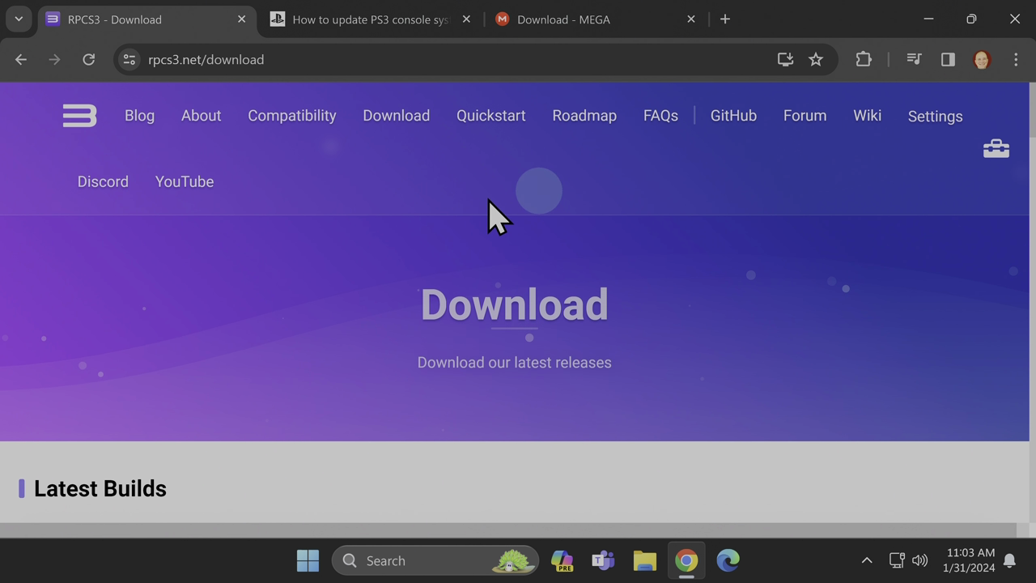
middle_click(240, 435)
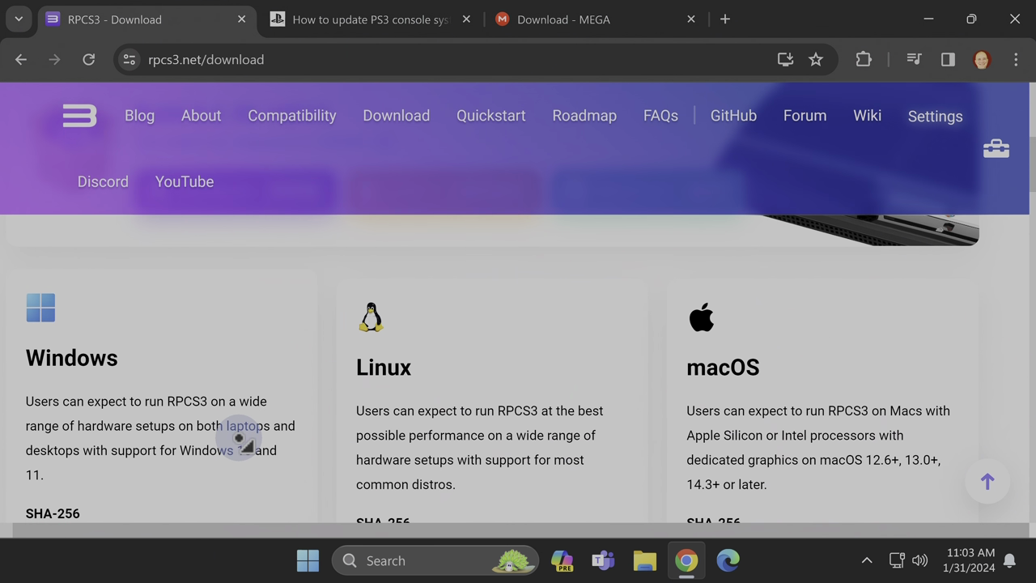
left_click(121, 441)
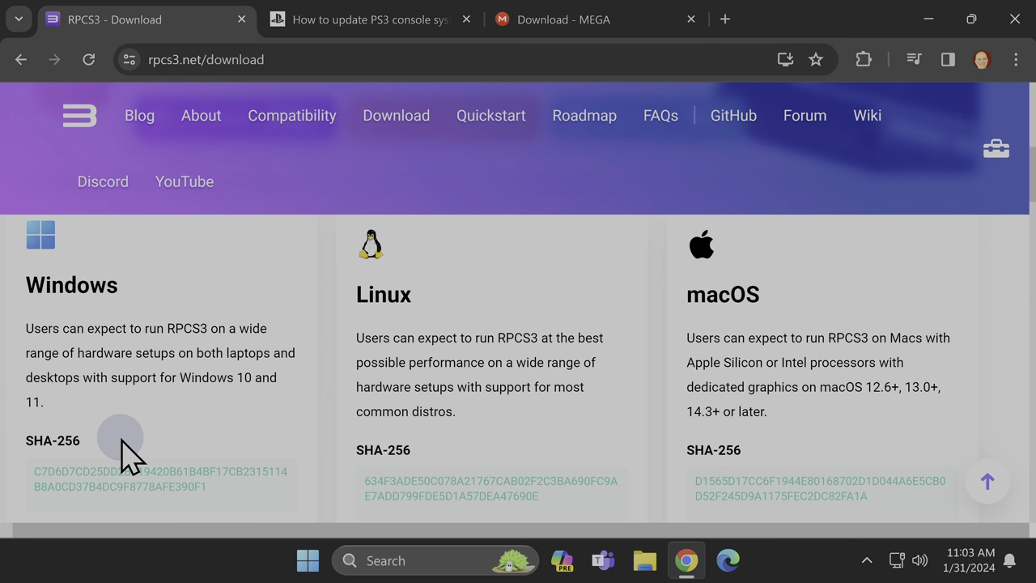
scroll(121, 442, "down", 1)
scroll(122, 441, "down", 2)
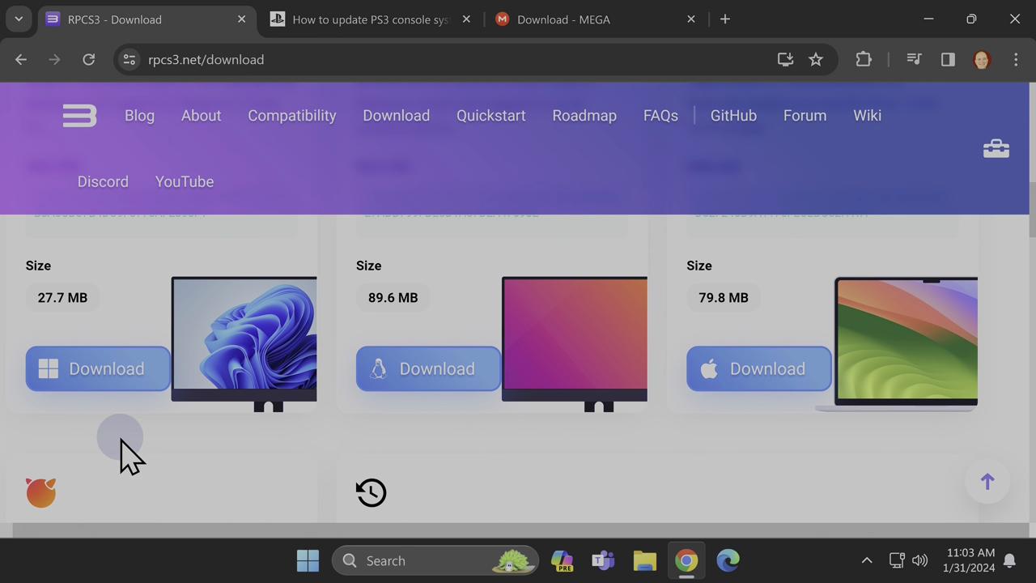
left_click(113, 381)
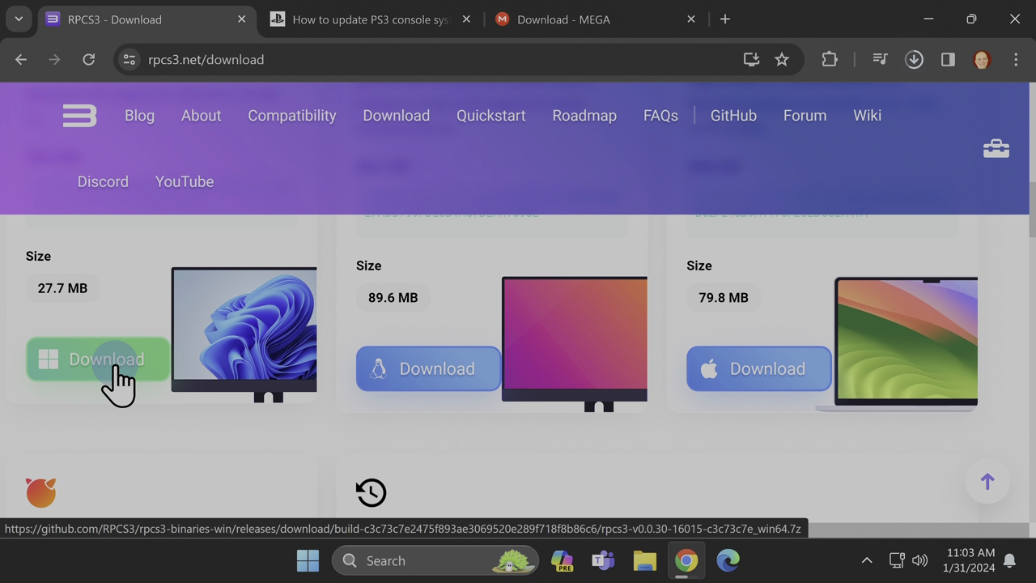
Expand the "Update using a computer" instructions on PlayStation's PS3 system software update page.
left_click(345, 18)
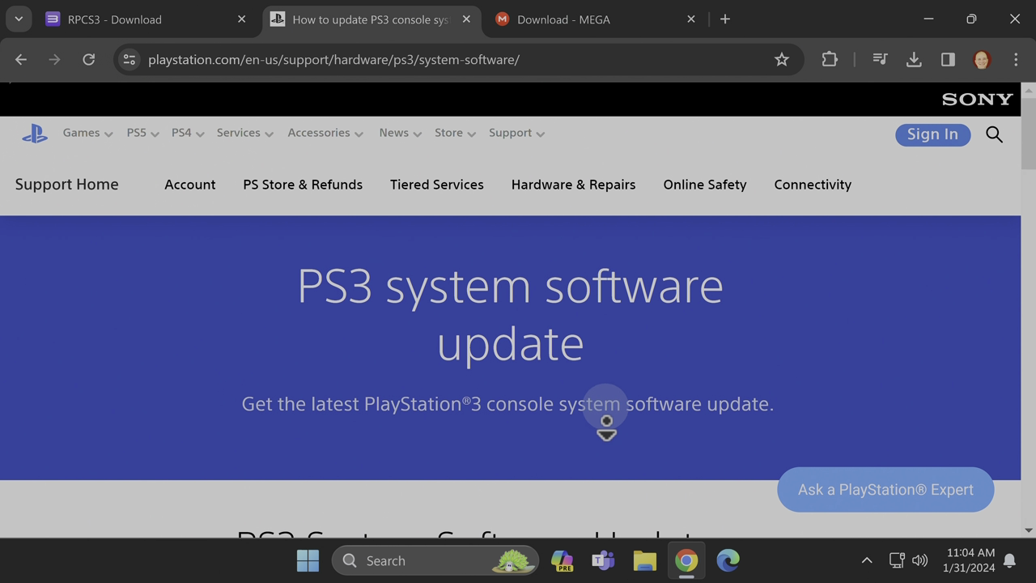
scroll(639, 535, "down", 3)
scroll(639, 535, "down", 8)
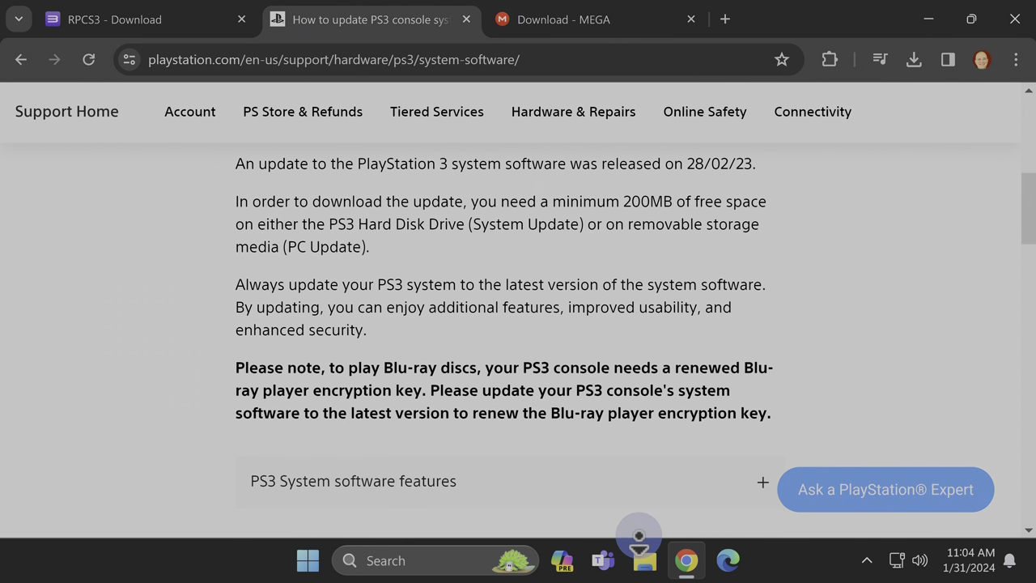
scroll(639, 536, "down", 4)
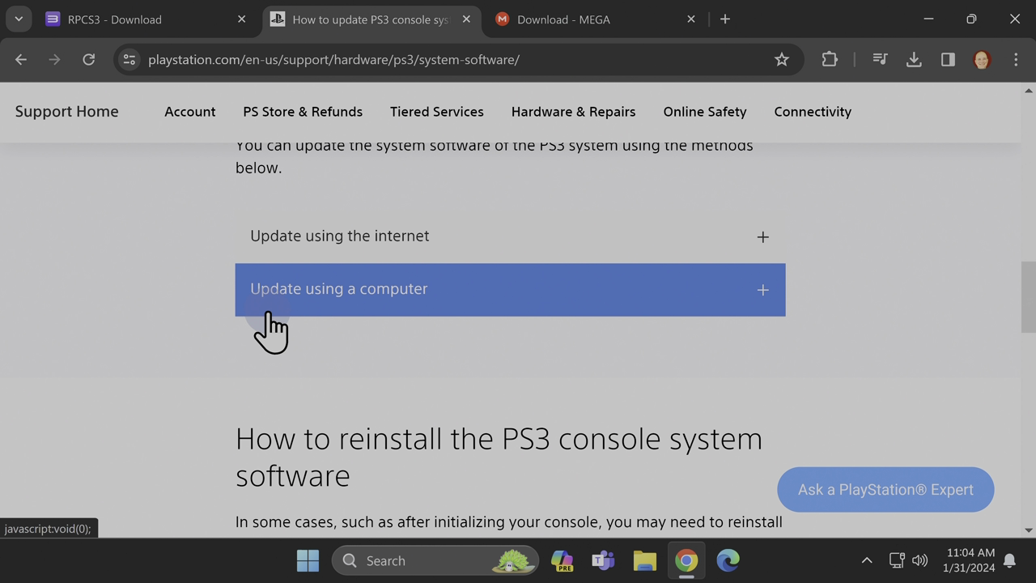
left_click(381, 308)
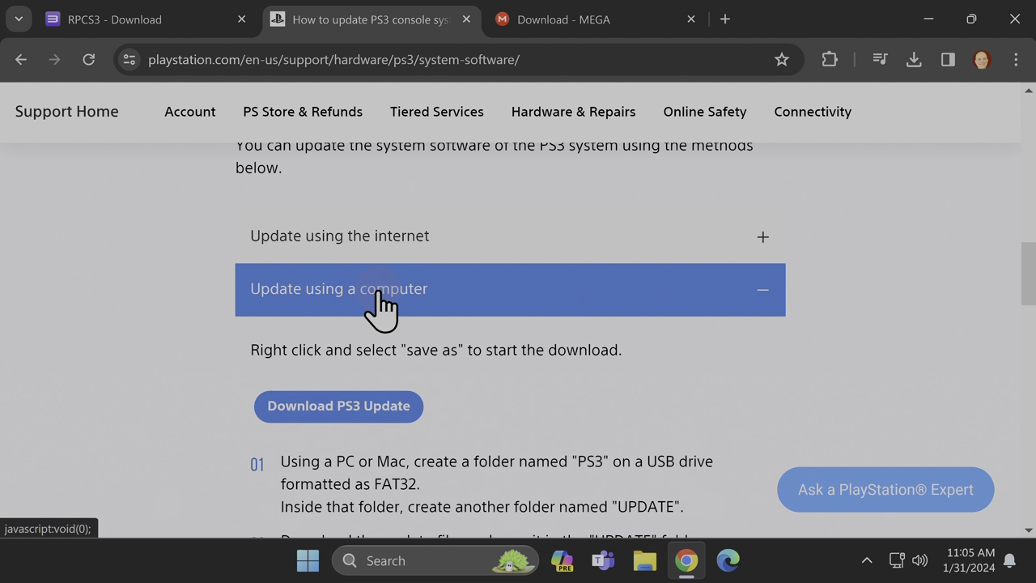
Download PS3UPDAT.PUP by opening the PS3 update link in a new window and reloading it, and check the download.
left_click(336, 420)
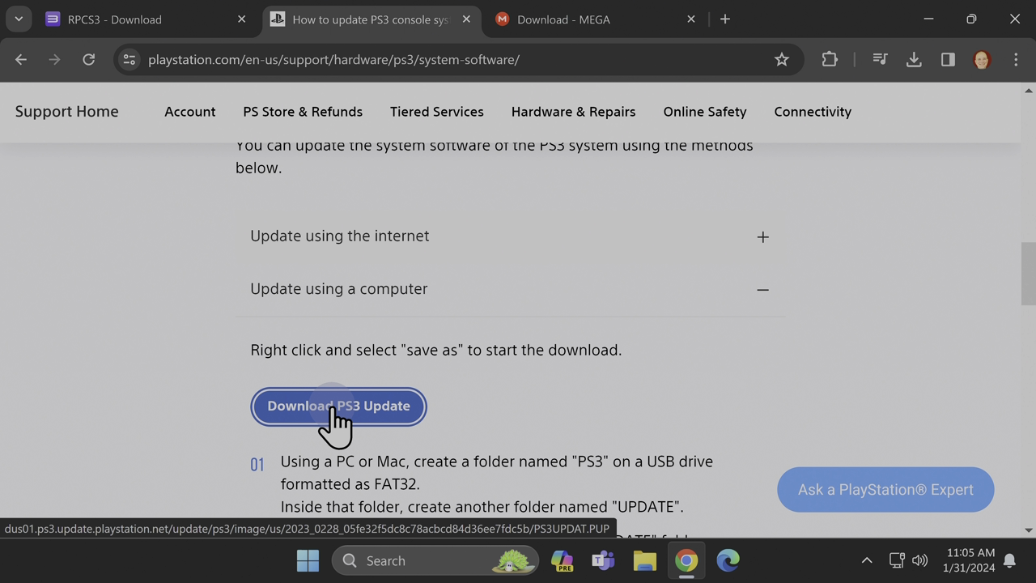
right_click(359, 408)
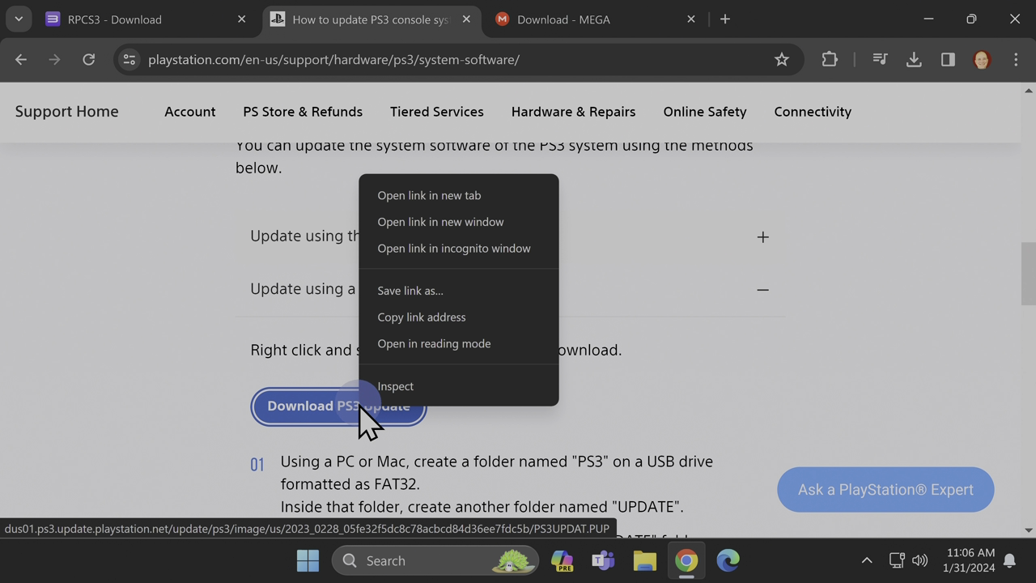
left_click(435, 222)
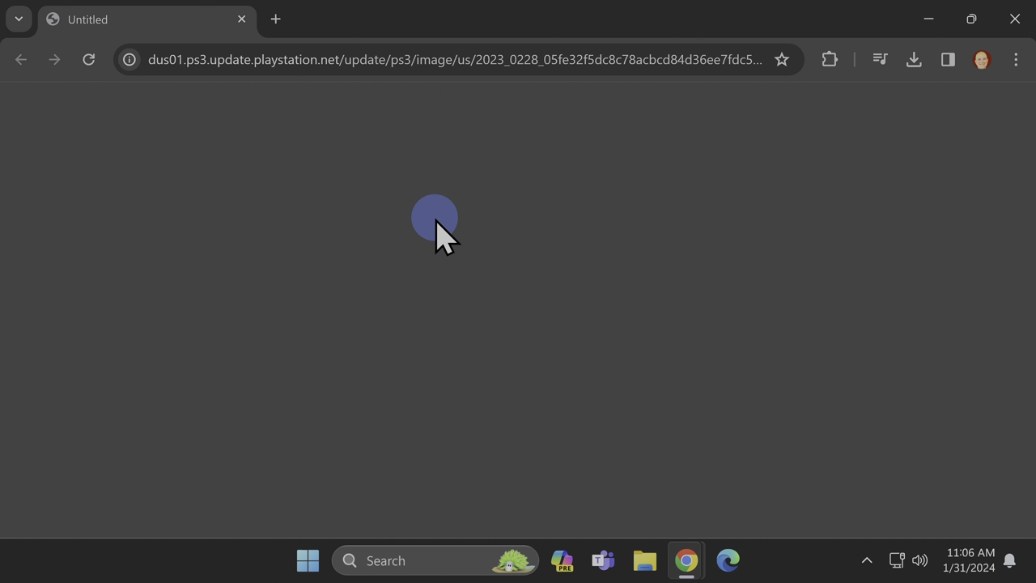
left_click(90, 63)
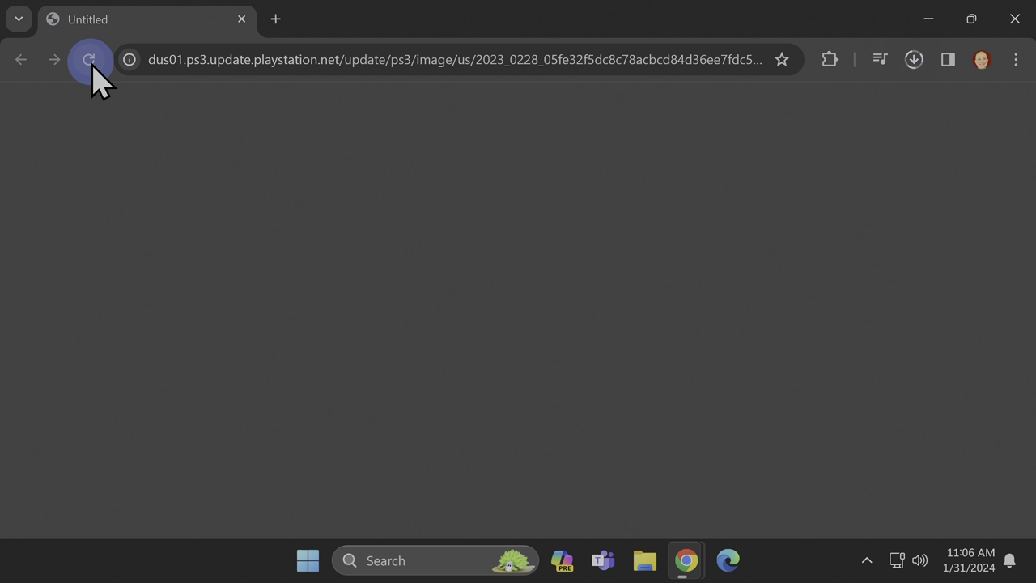
left_click(913, 59)
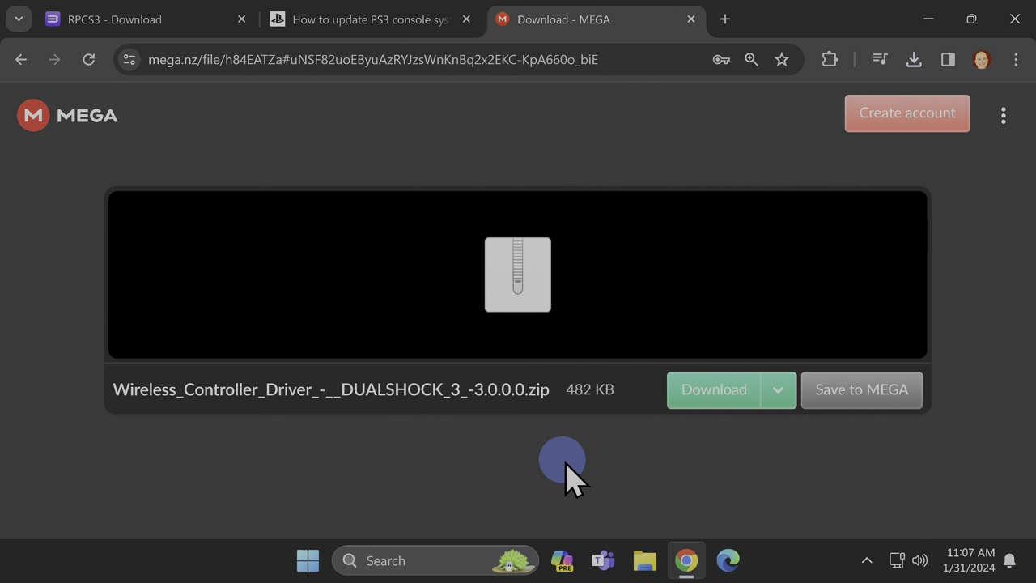
Download Wireless_Controller_Driver_-__DUALSHOCK_3_-3.0.0.0.zip from the MEGA page.
left_click(718, 397)
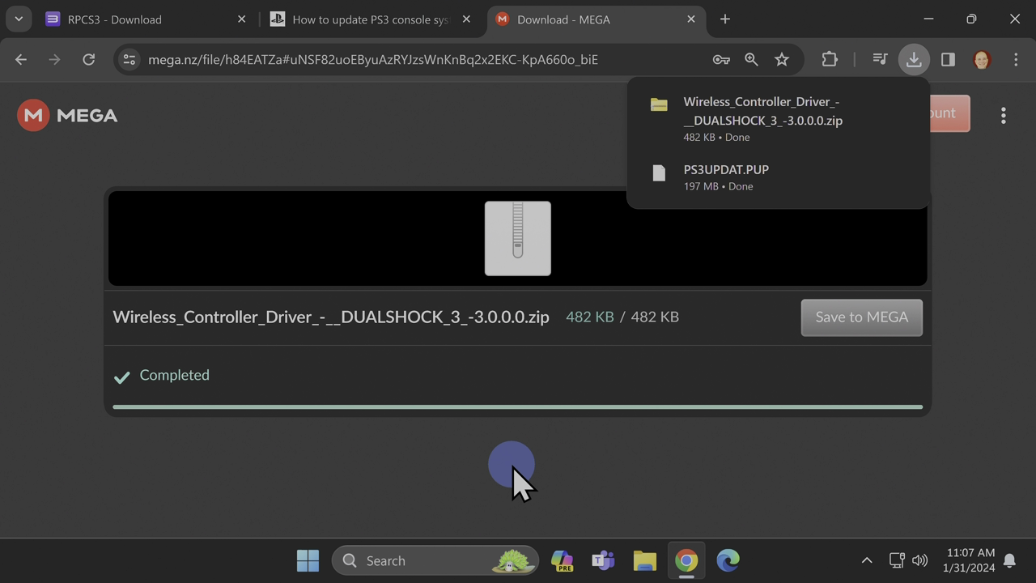
Switch to the Downloads folder in File Explorer and extract rpcs3-v0.0.30-16015-c3c73c7e_win64.7z with Zipware into a subfolder named after the archive.
key("super+d")
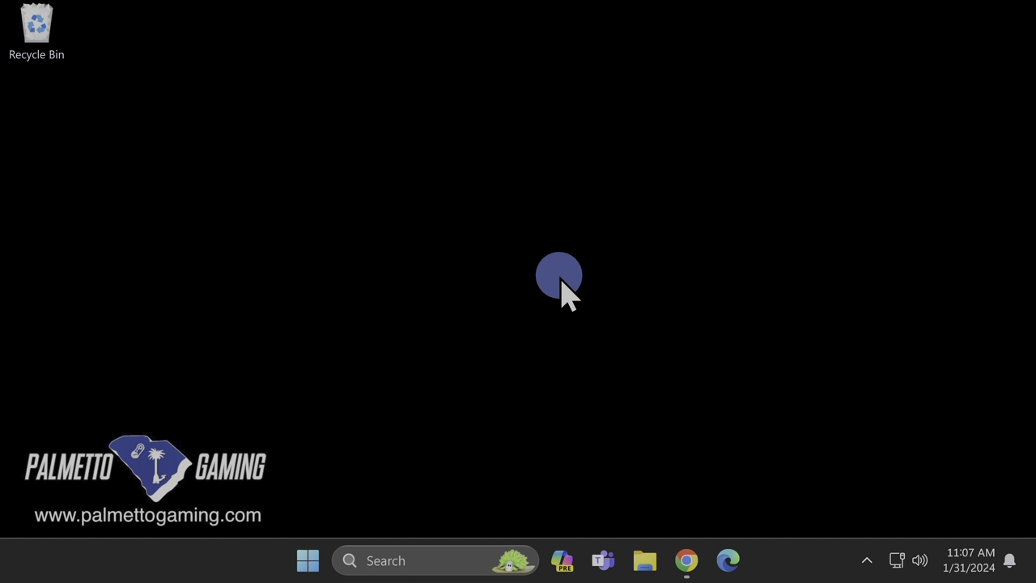
right_click(648, 566)
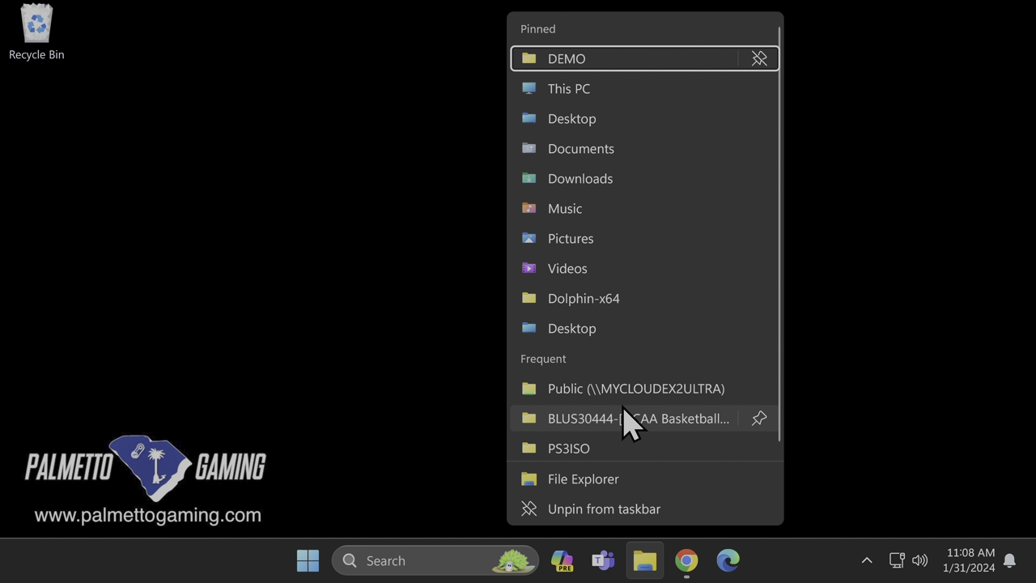
left_click(580, 174)
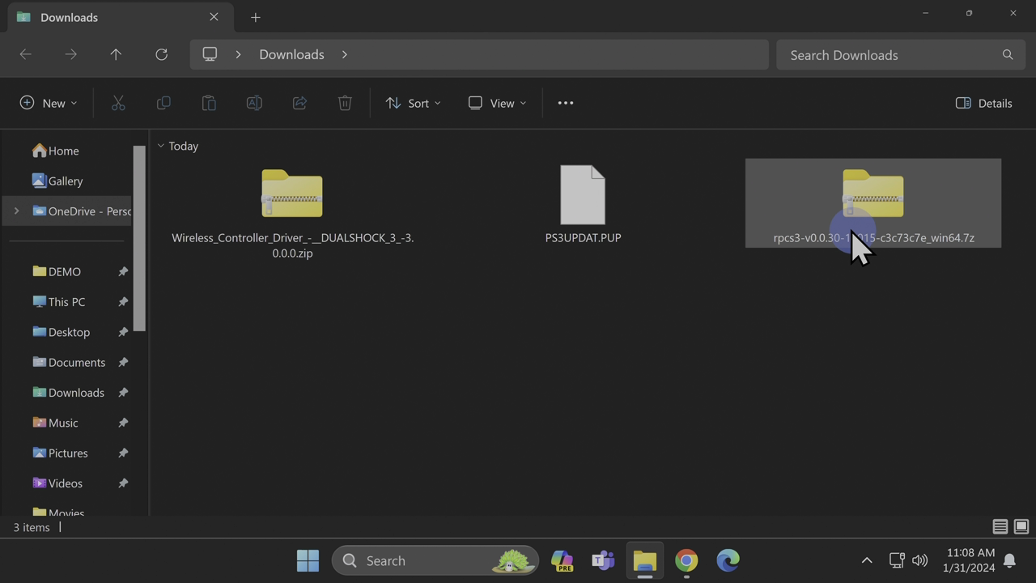
left_click(875, 203)
right_click(875, 202)
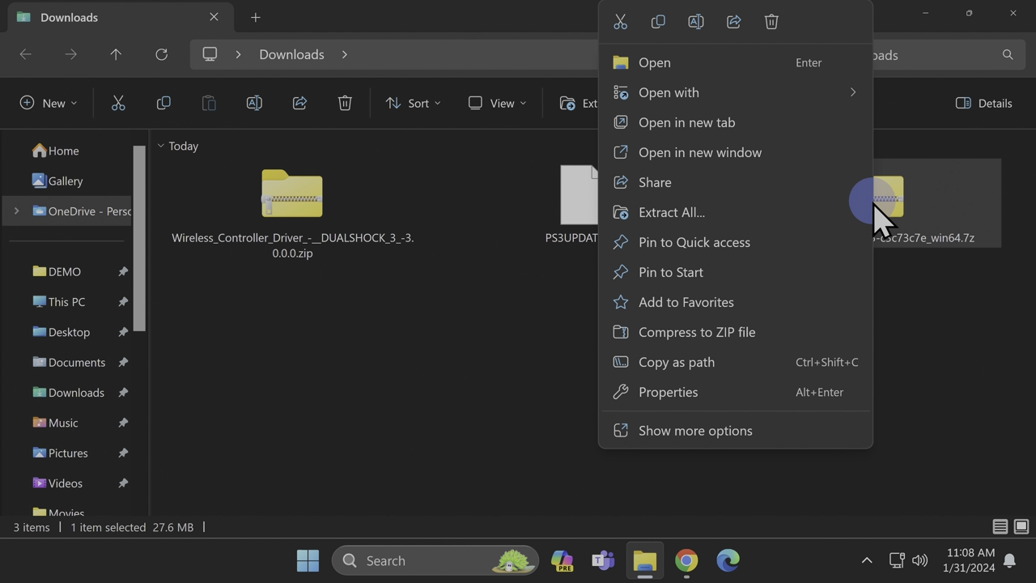
left_click(684, 435)
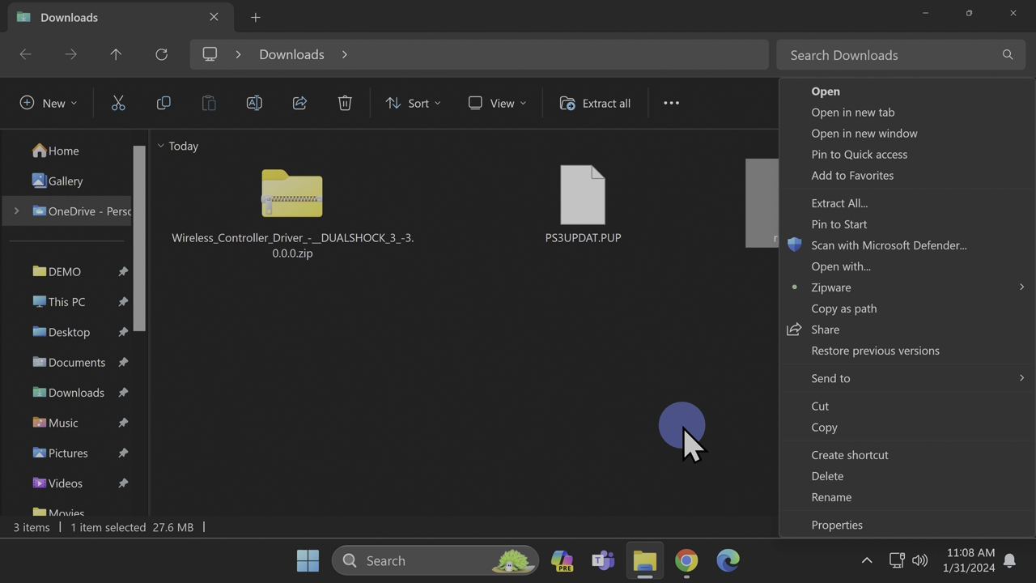
mouse_move(854, 293)
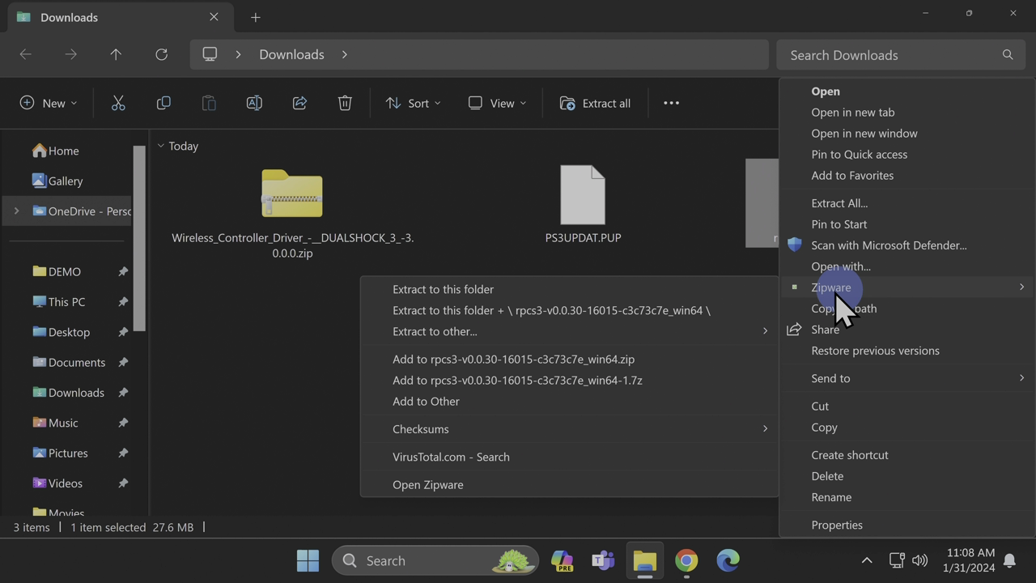
left_click(597, 324)
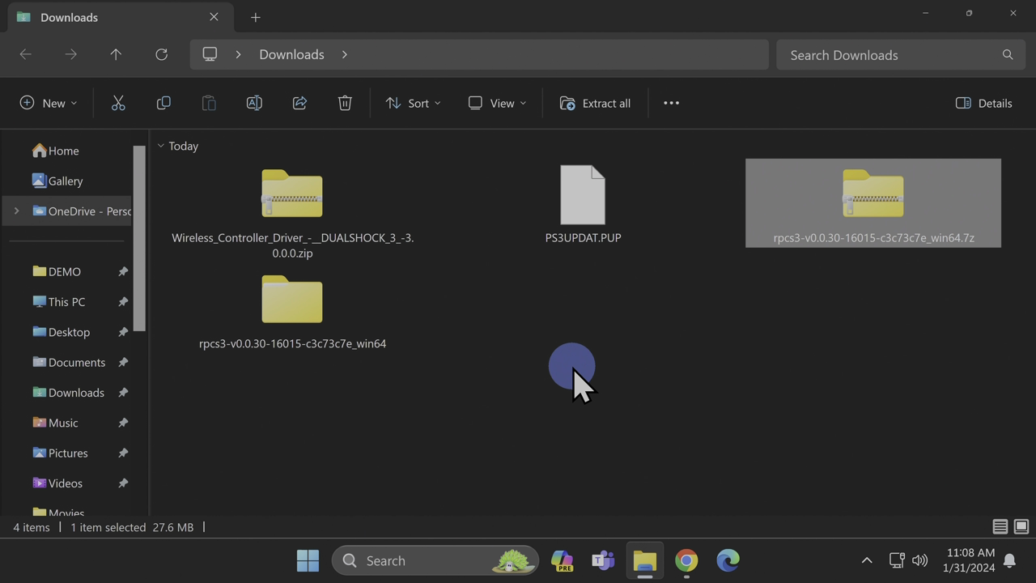
Delete the rpcs3-v0.0.30-16015-c3c73c7e_win64.7z archive from Downloads.
right_click(856, 200)
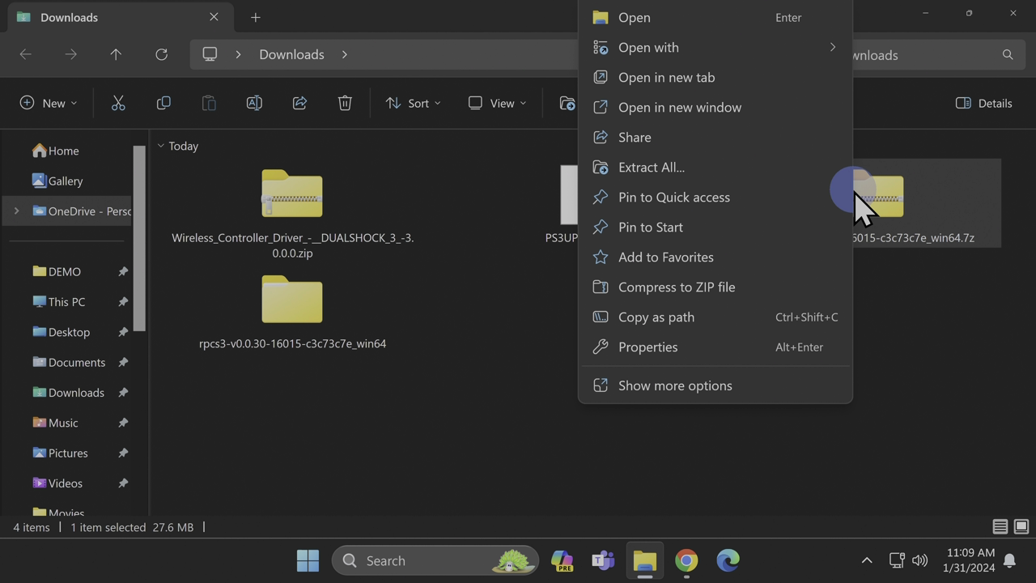
left_click(689, 394)
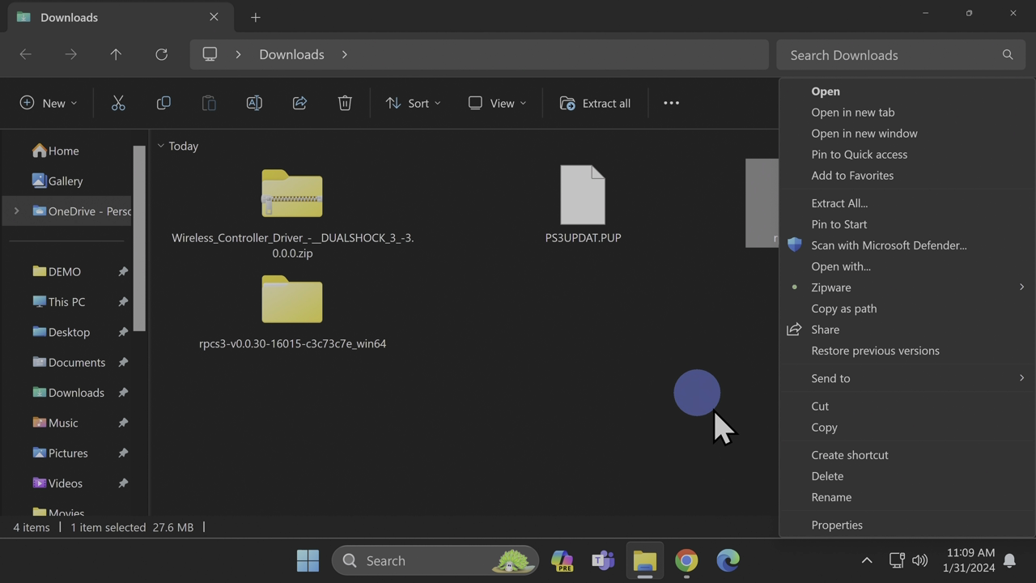
left_click(830, 477)
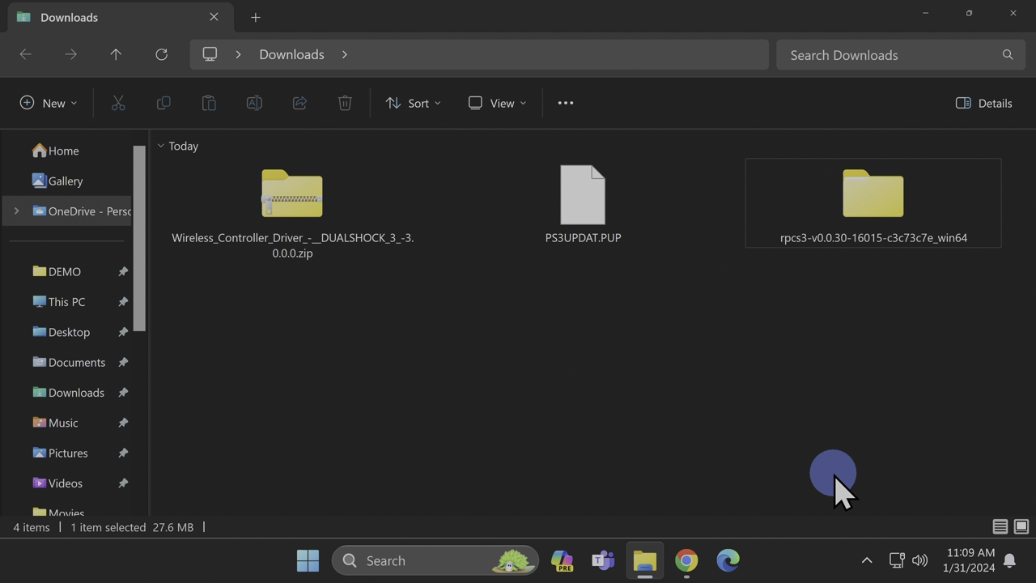
Extract the Wireless_Controller_Driver DUALSHOCK 3 zip to its default folder in Downloads, with showing the extracted files turned off.
right_click(295, 209)
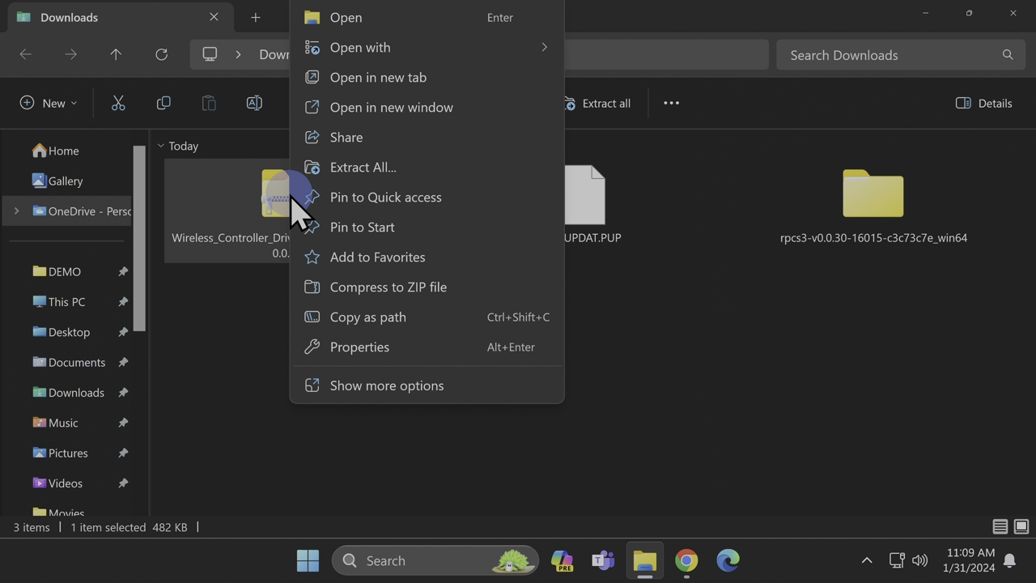
left_click(364, 171)
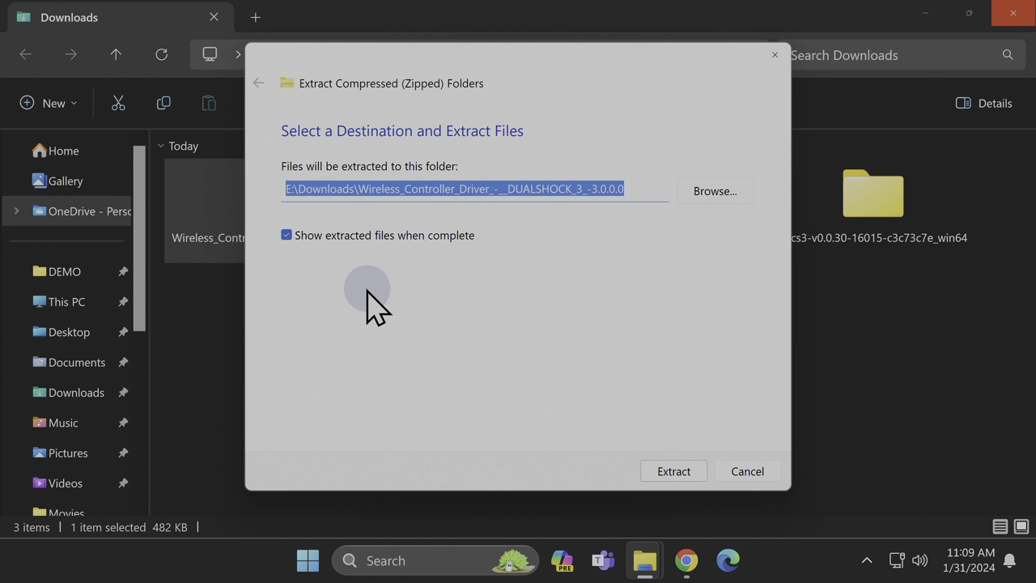
left_click(284, 235)
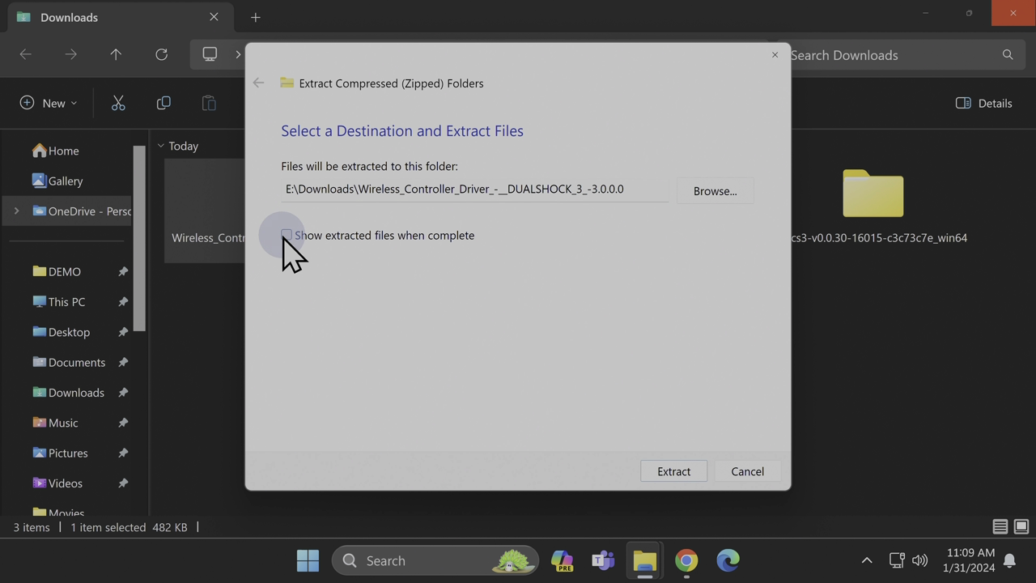
left_click(674, 470)
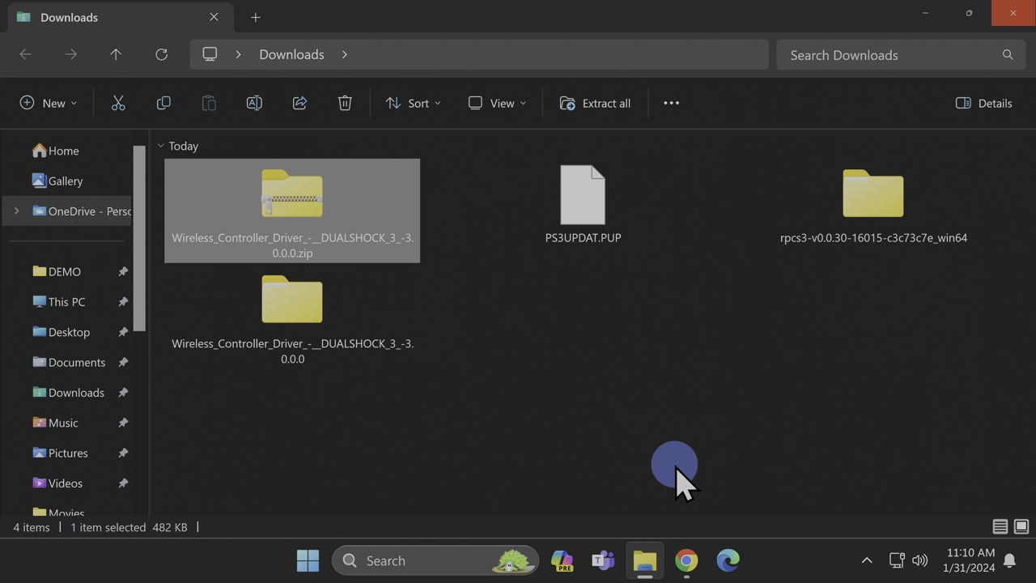
Delete the Wireless_Controller_Driver DUALSHOCK 3 zip archive from Downloads.
right_click(294, 209)
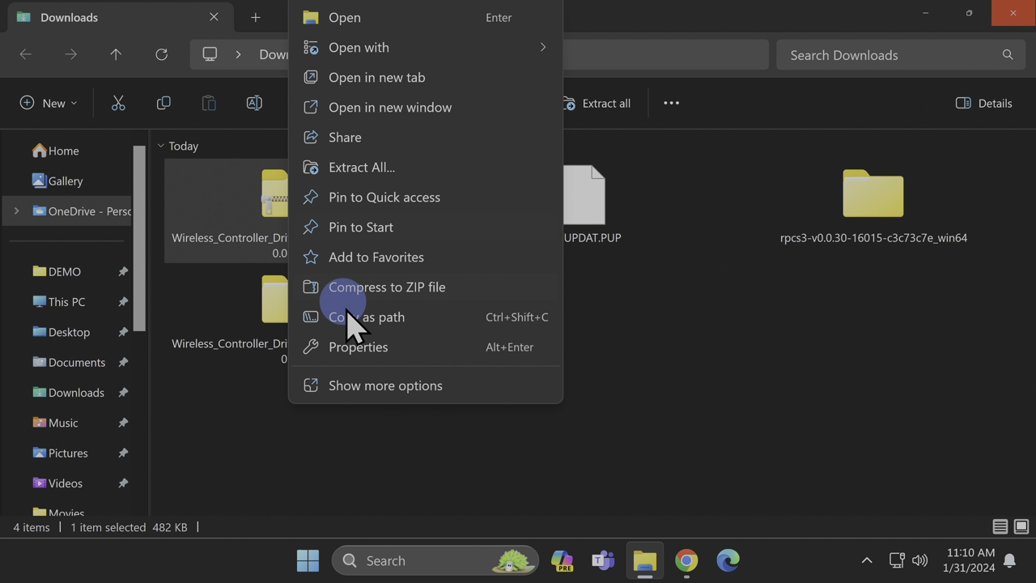
left_click(375, 385)
mouse_move(375, 381)
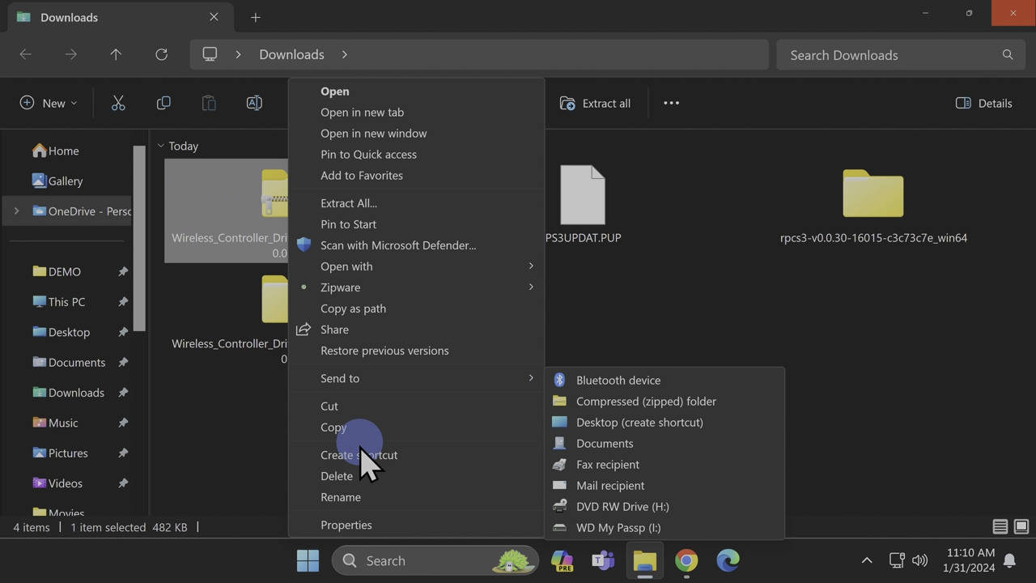
left_click(344, 477)
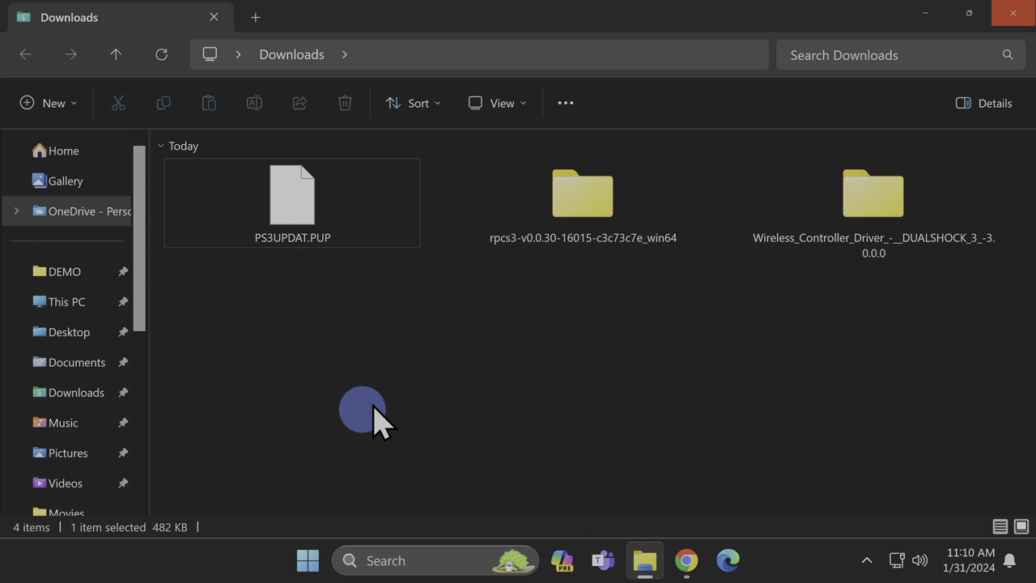
Rename the extracted rpcs3 folder as RPCS3 and move PS3UPDAT.PUP into it.
left_click(604, 256)
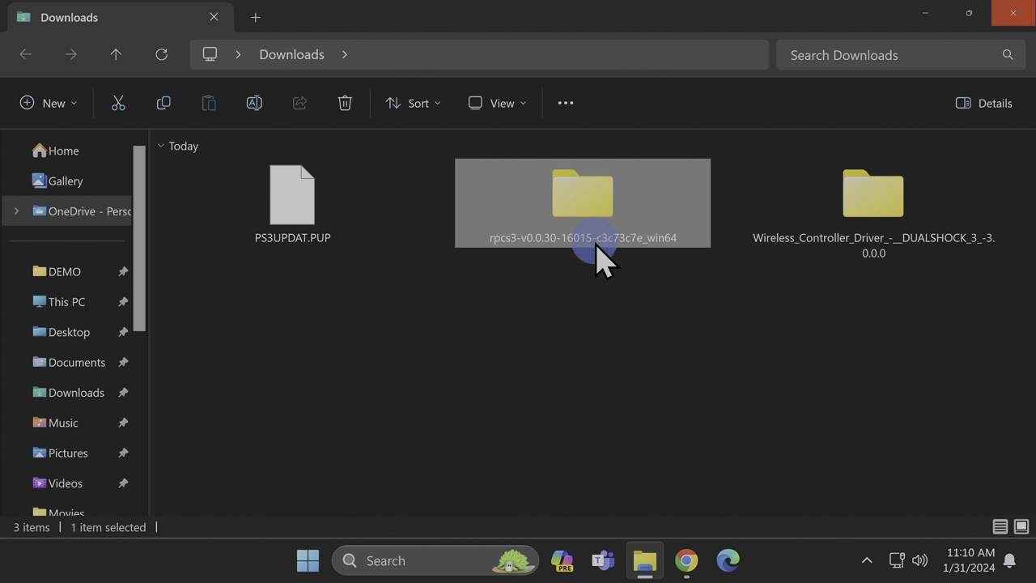
left_click(597, 243)
key("BackSpace")
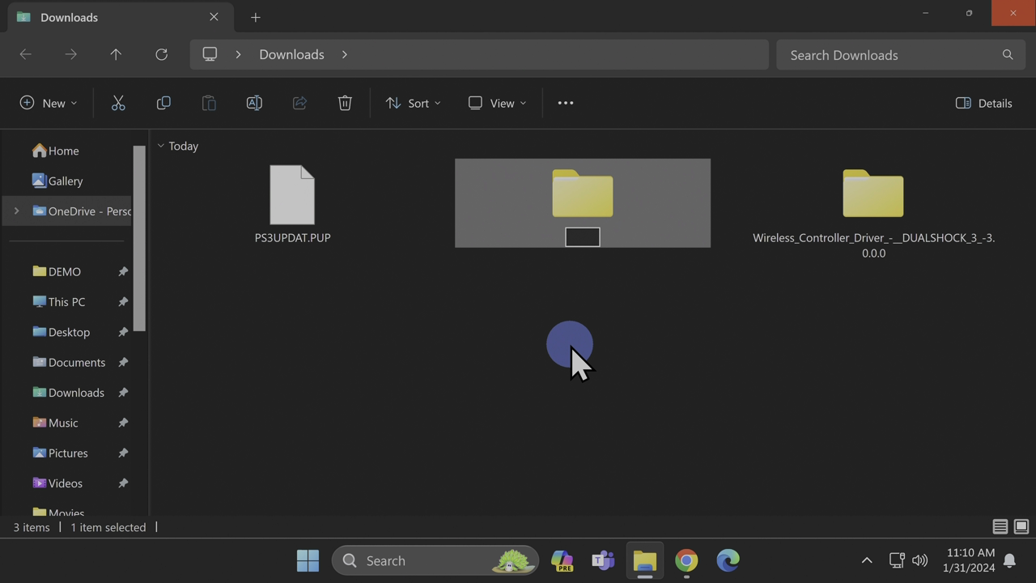
type("RPCS")
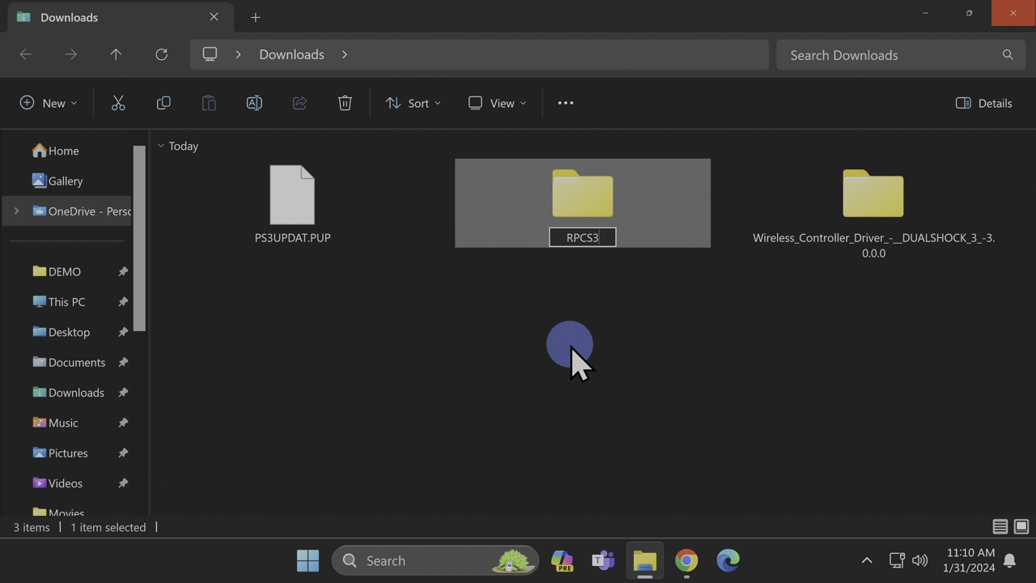
type("3")
key("Return")
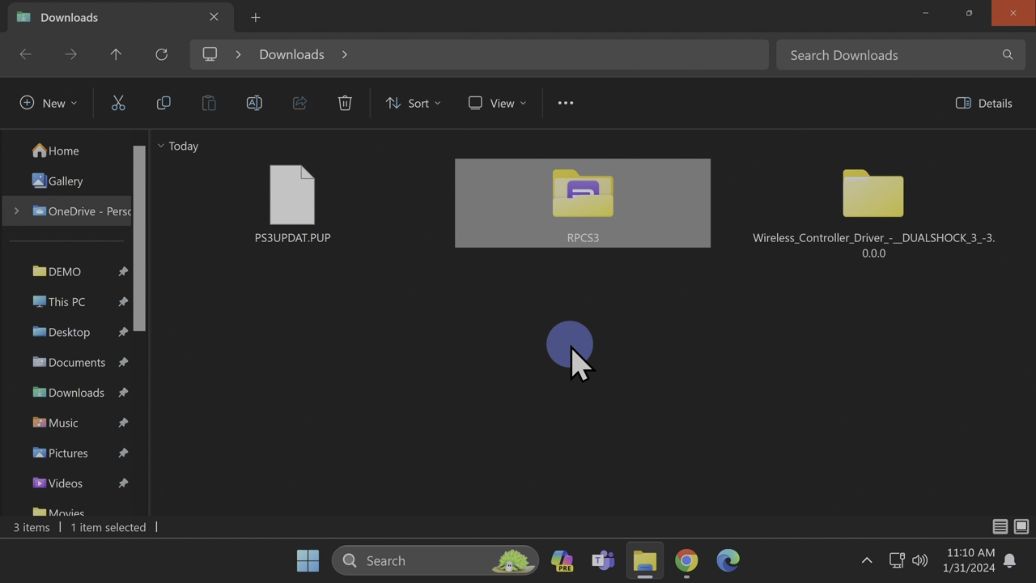
left_click(572, 348)
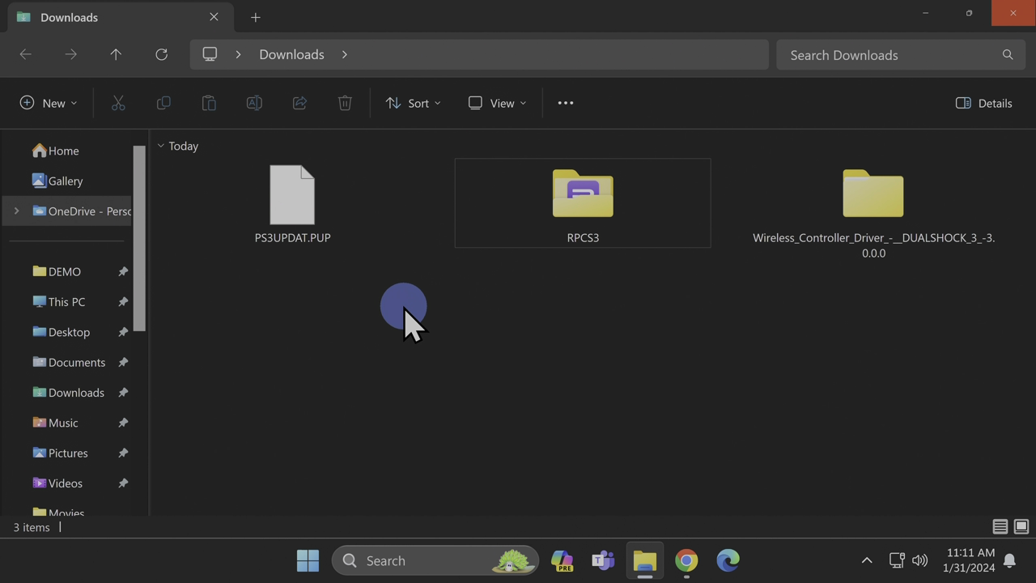
left_click_drag(301, 225, 584, 214)
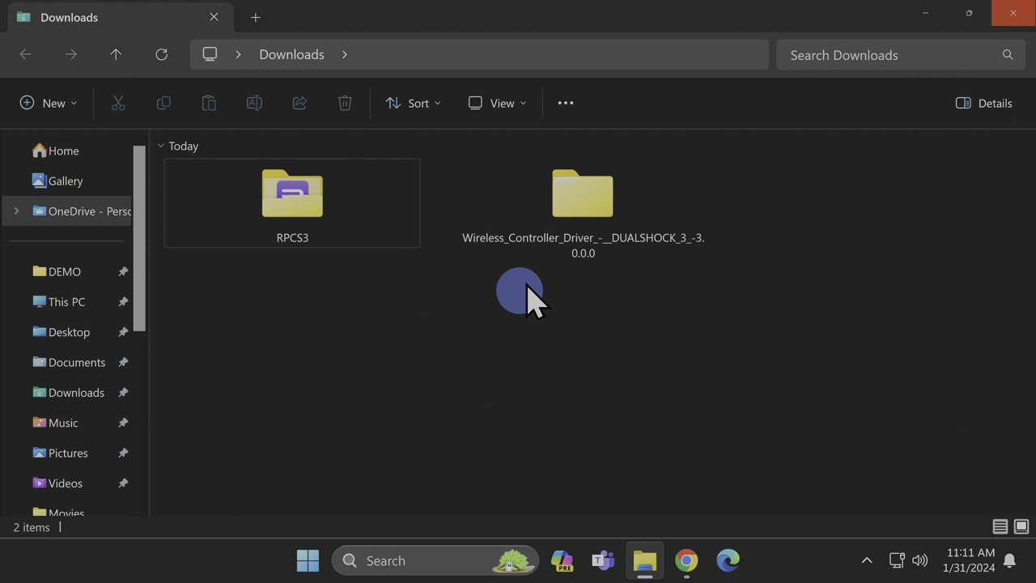
Install the controller driver by running SCEWirelessControllerDriverv3.0.0.0.msi from the extracted driver folder, allowing the device software and declining the immediate restart.
double_click(574, 194)
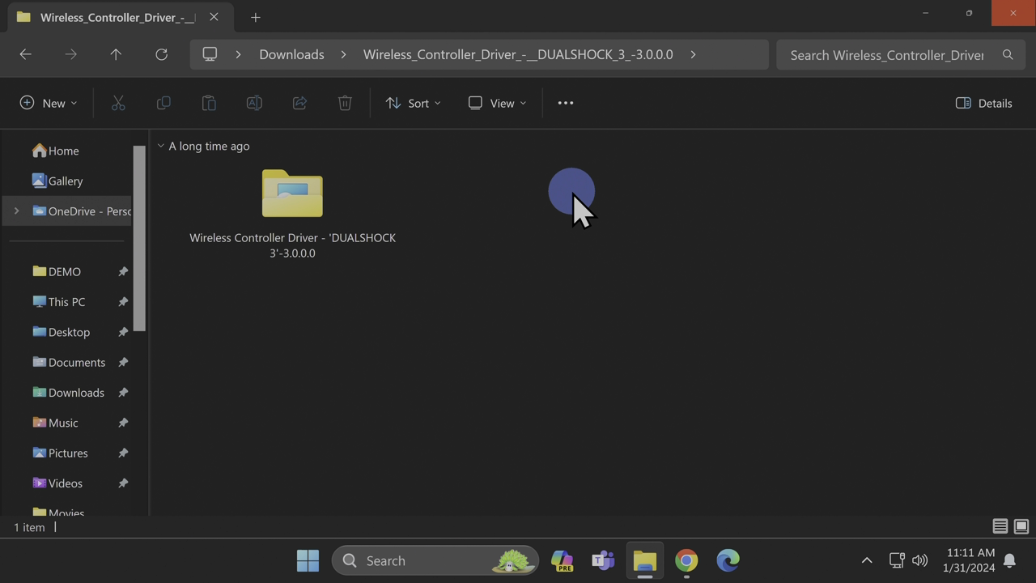
double_click(296, 215)
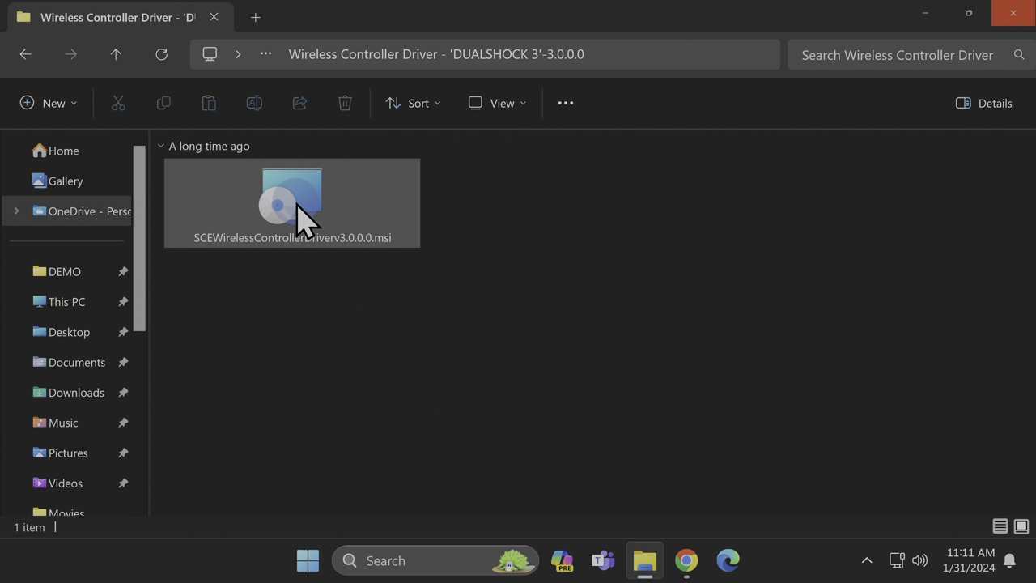
left_click(303, 264)
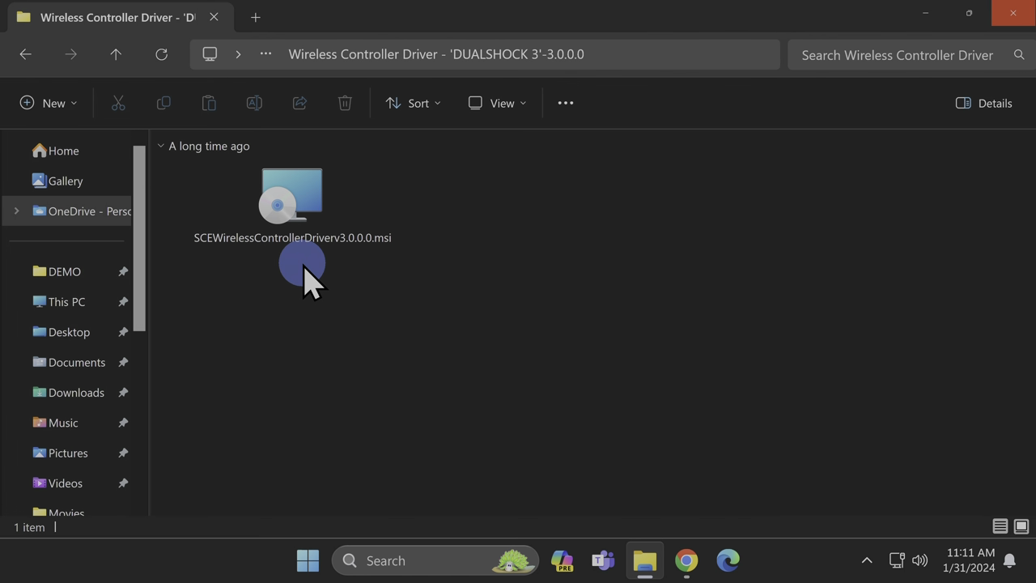
double_click(295, 214)
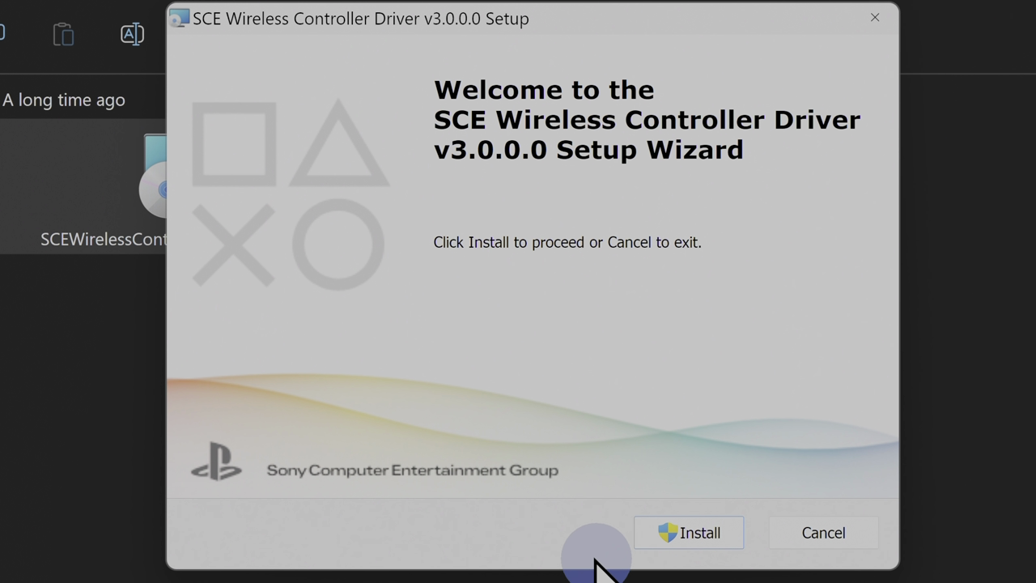
left_click(685, 537)
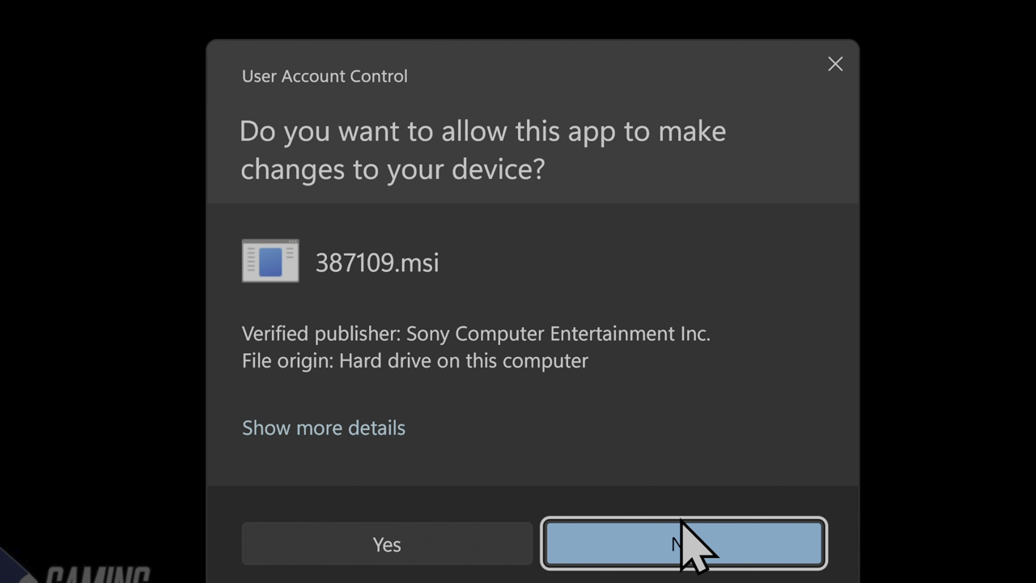
left_click(430, 535)
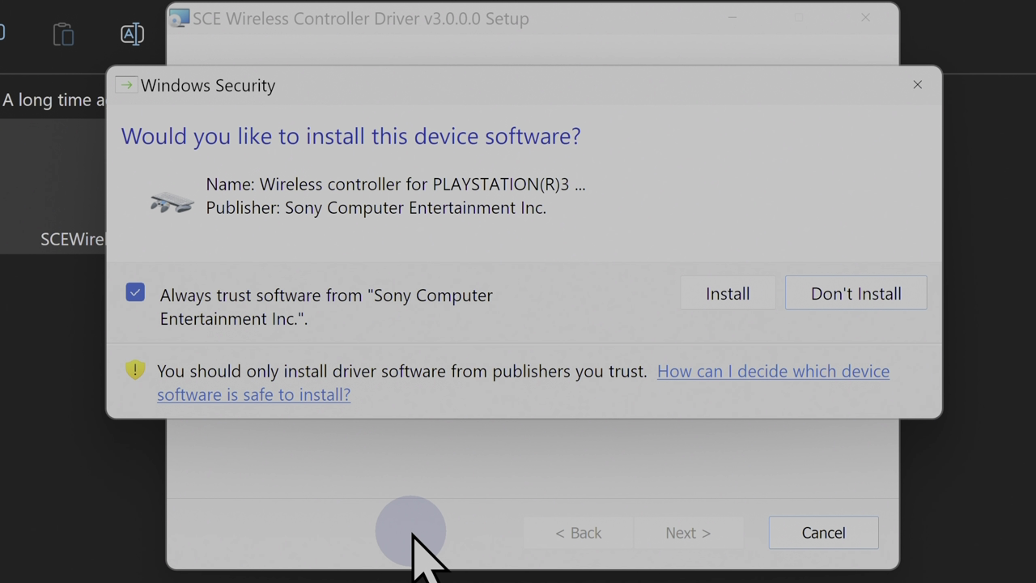
left_click(720, 294)
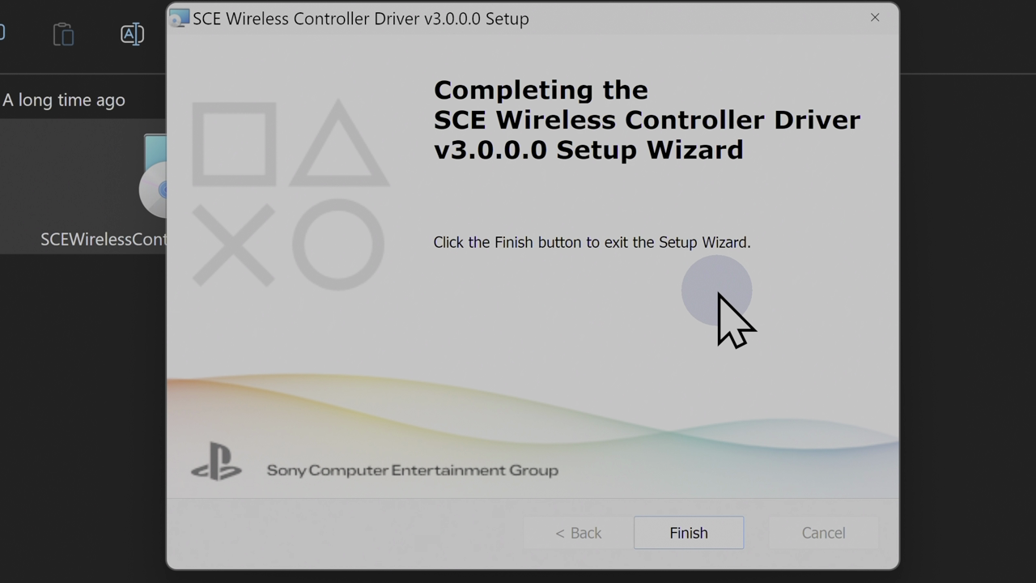
left_click(677, 528)
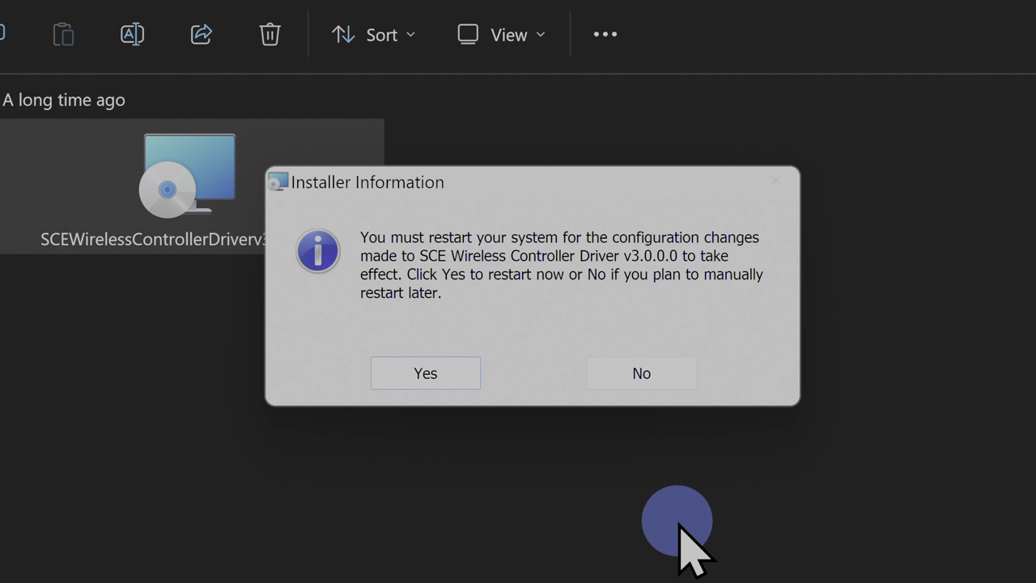
left_click(637, 380)
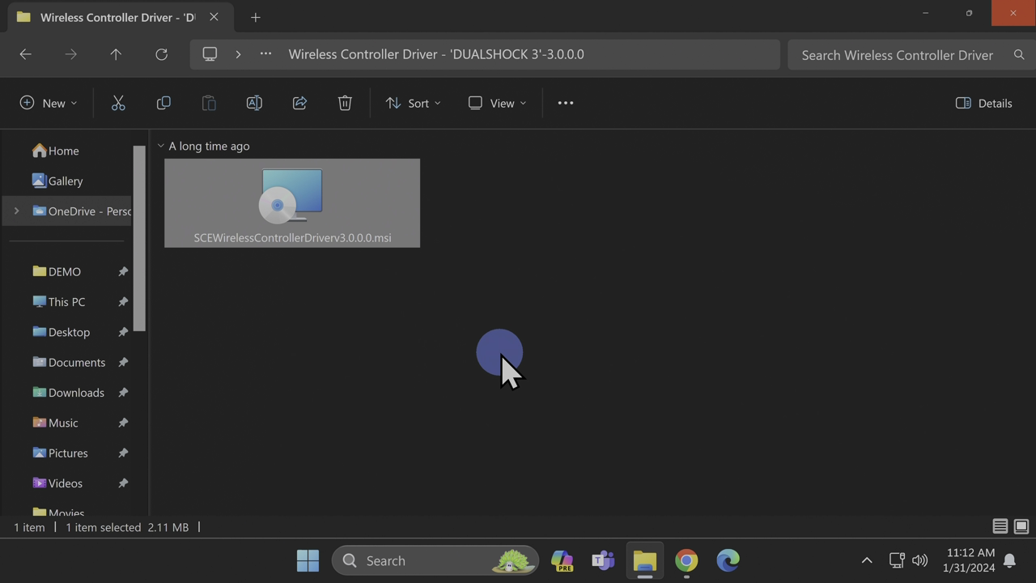
Return to Downloads and move the extracted Wireless_Controller_Driver folder into the RPCS3 folder.
left_click(24, 56)
left_click(24, 55)
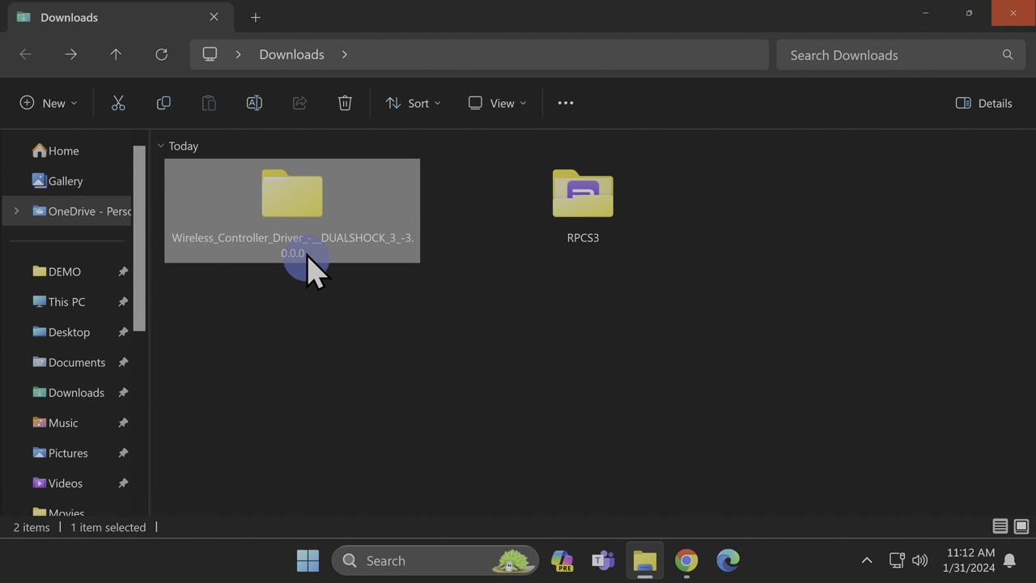
left_click(302, 212)
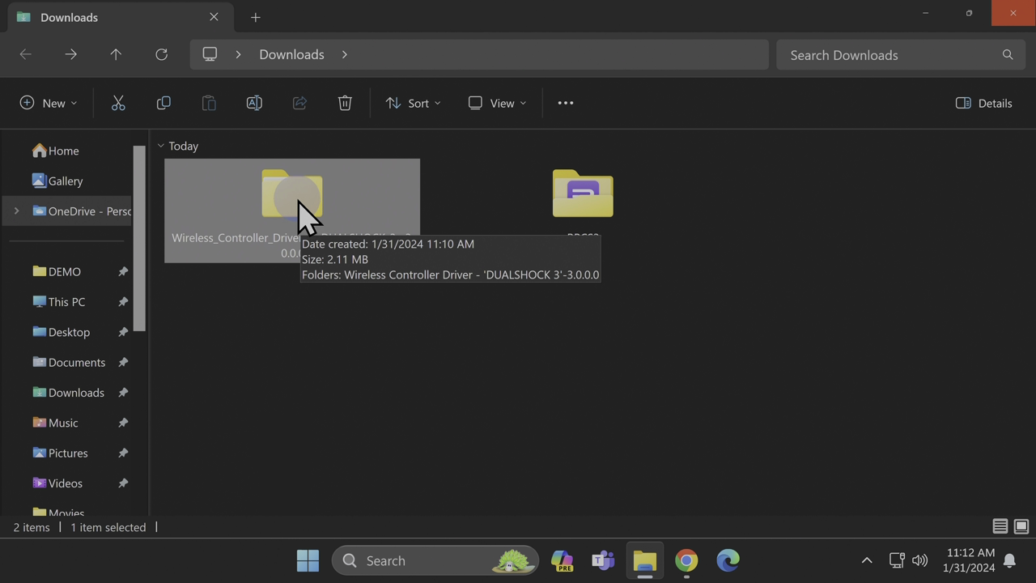
left_click_drag(298, 212, 567, 203)
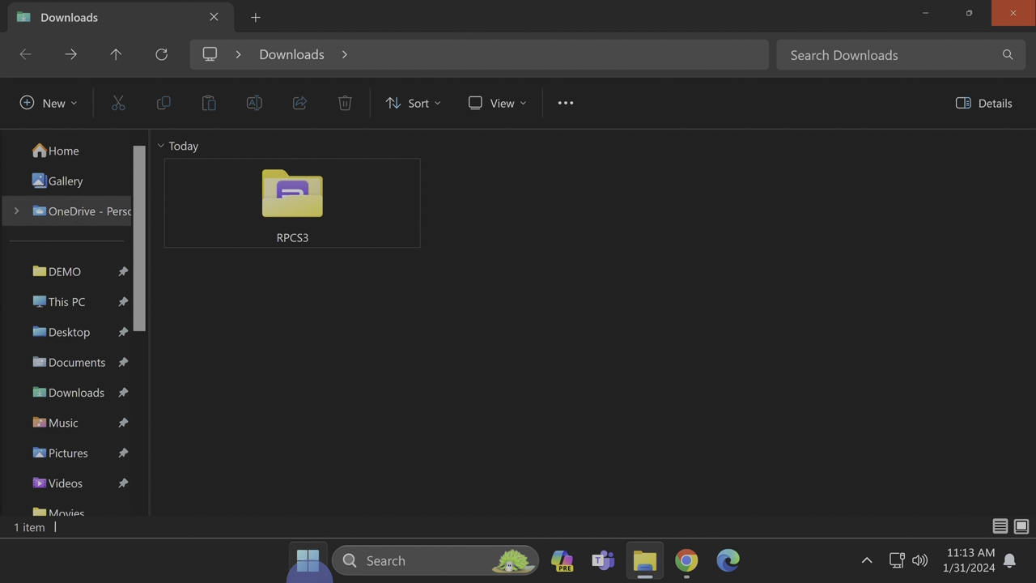
Restart the computer to finish the controller driver installation.
left_click(302, 567)
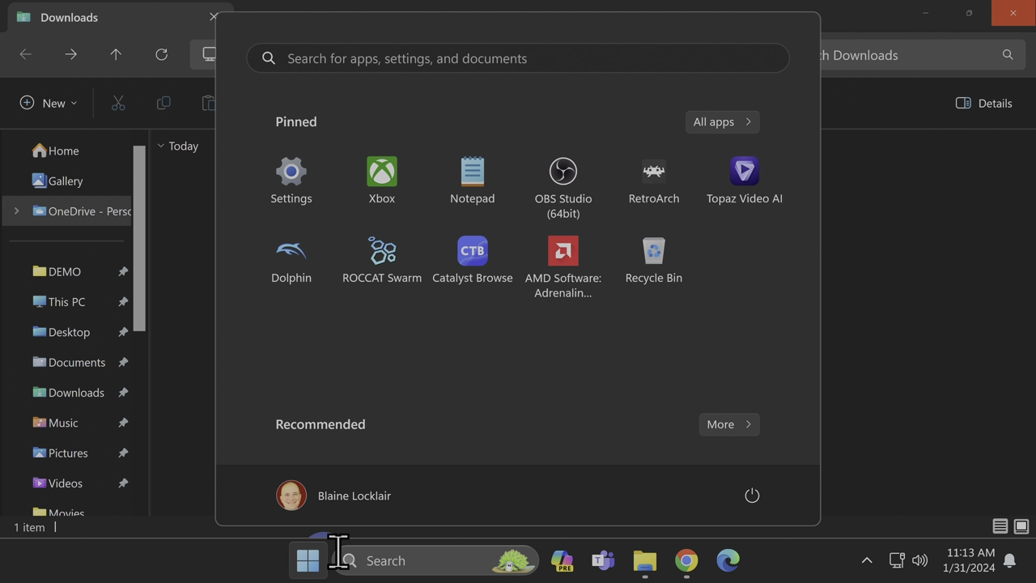
left_click(753, 496)
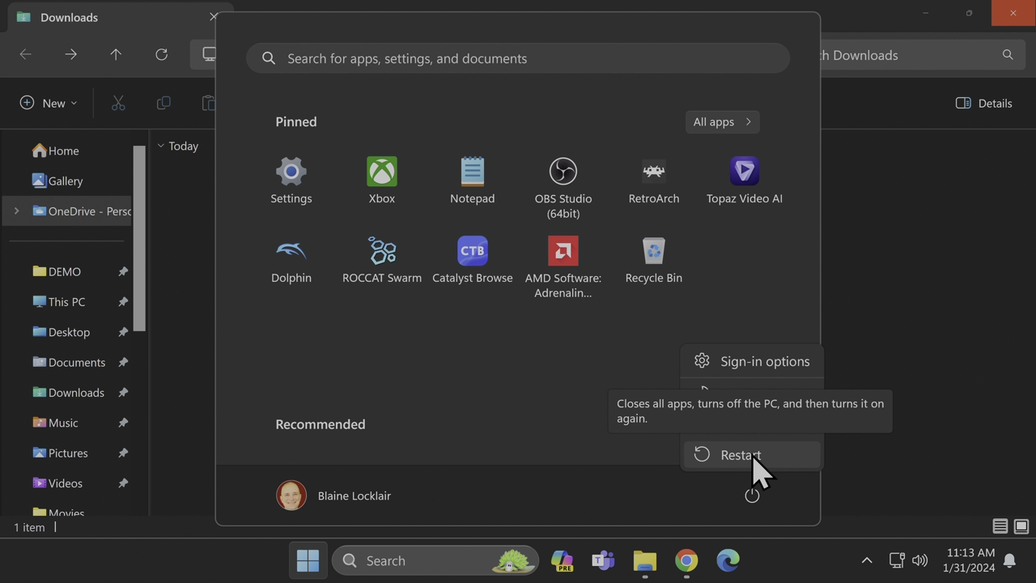
left_click(753, 458)
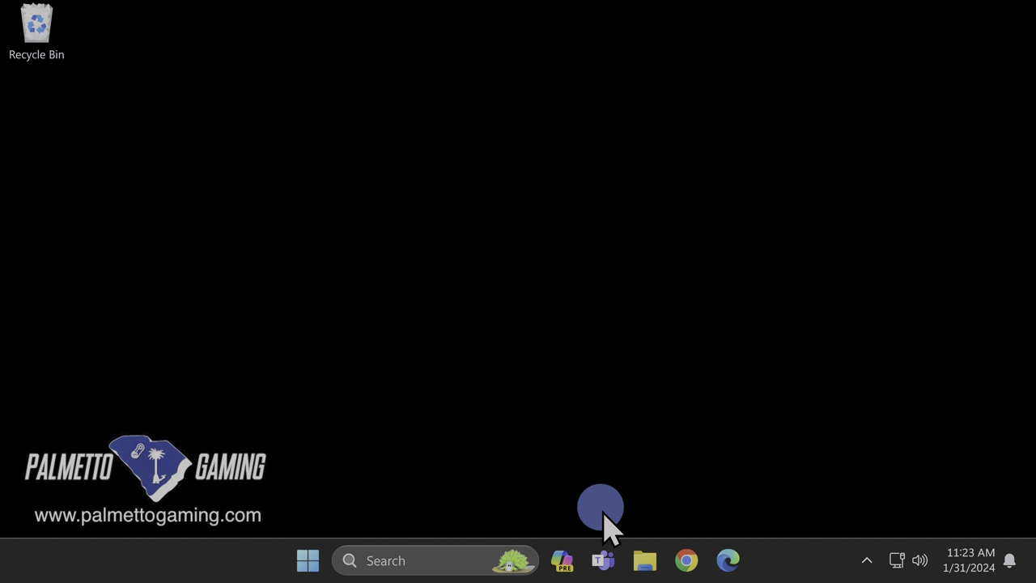
Open the RPCS3 folder in Downloads and launch rpcs3.exe.
right_click(647, 565)
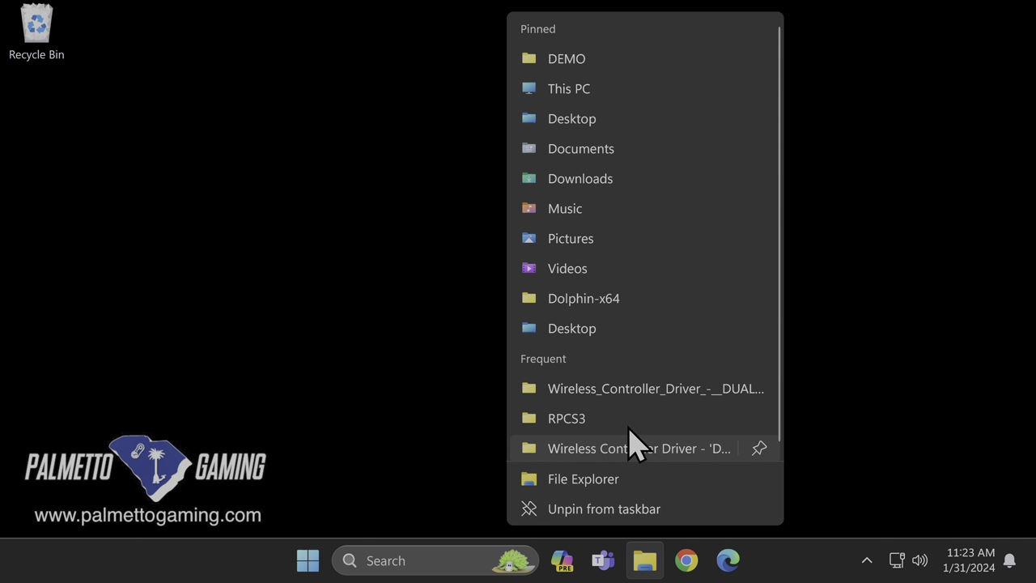
left_click(595, 180)
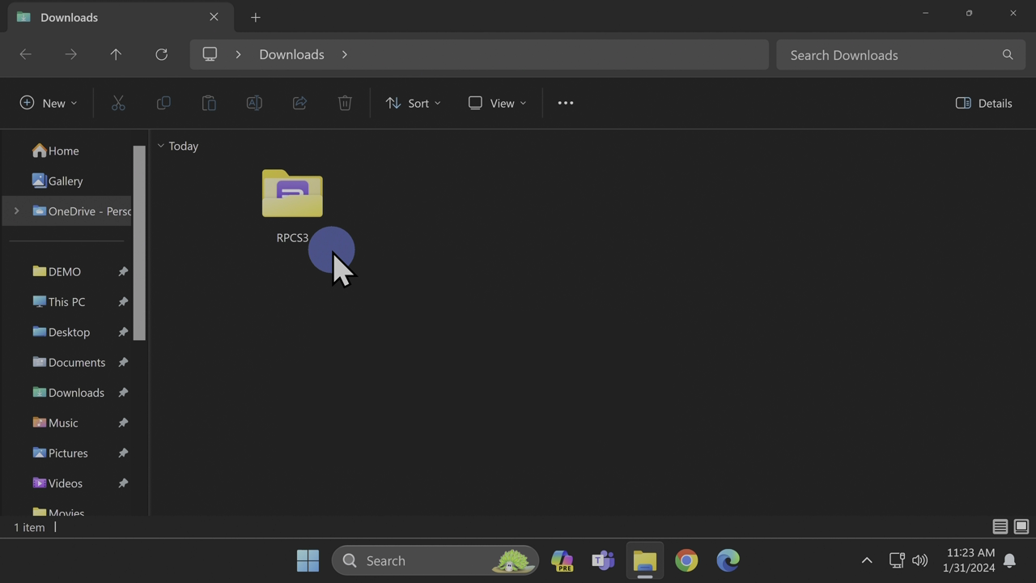
left_click(293, 207)
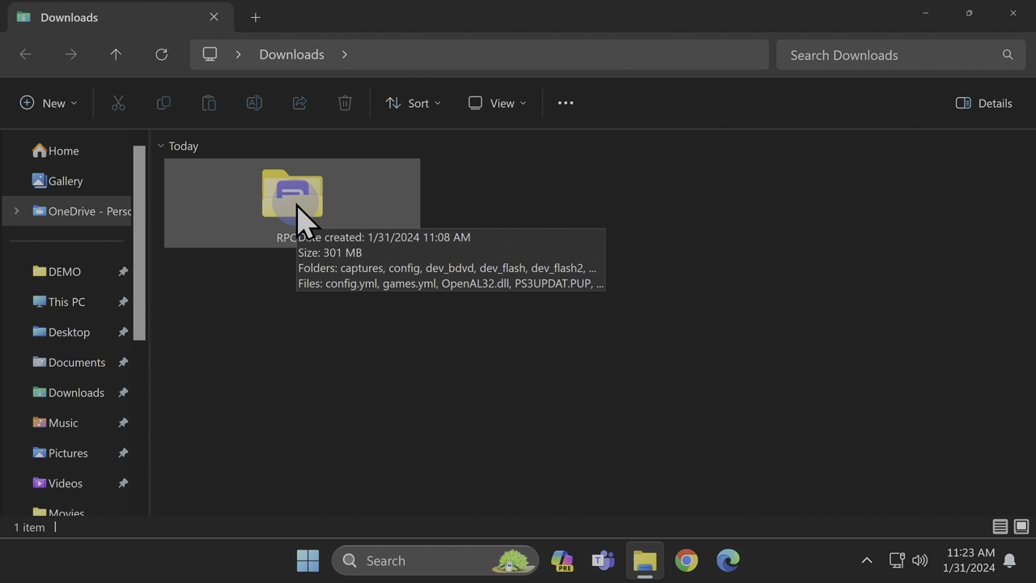
double_click(298, 218)
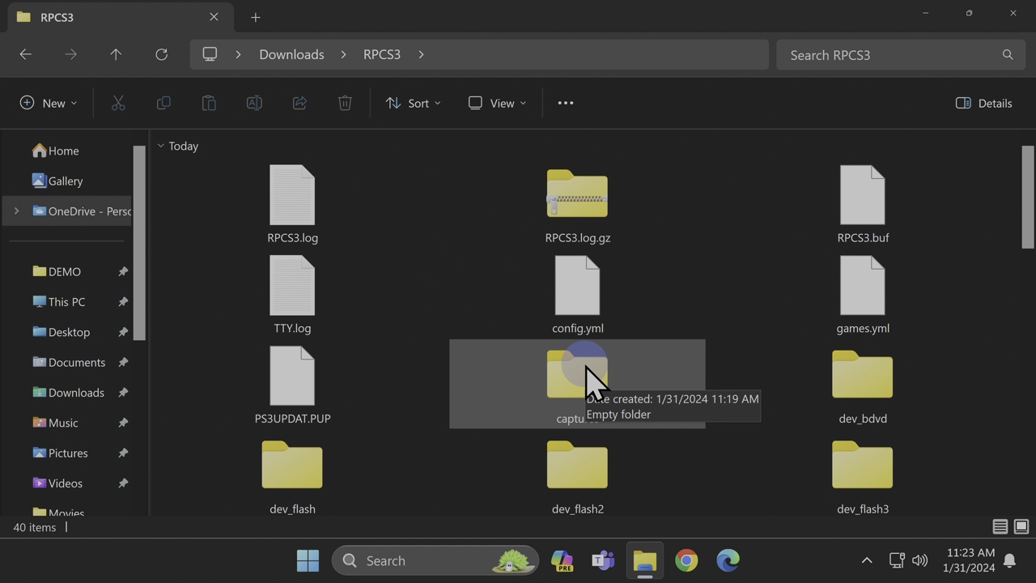
scroll(587, 377, "down", 2)
scroll(587, 367, "down", 3)
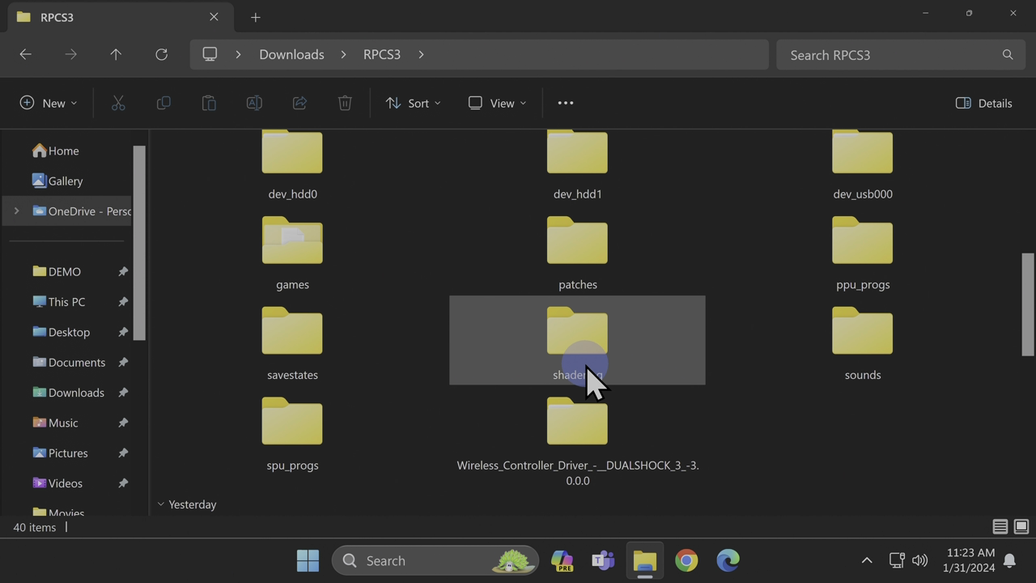
scroll(587, 379, "down", 3)
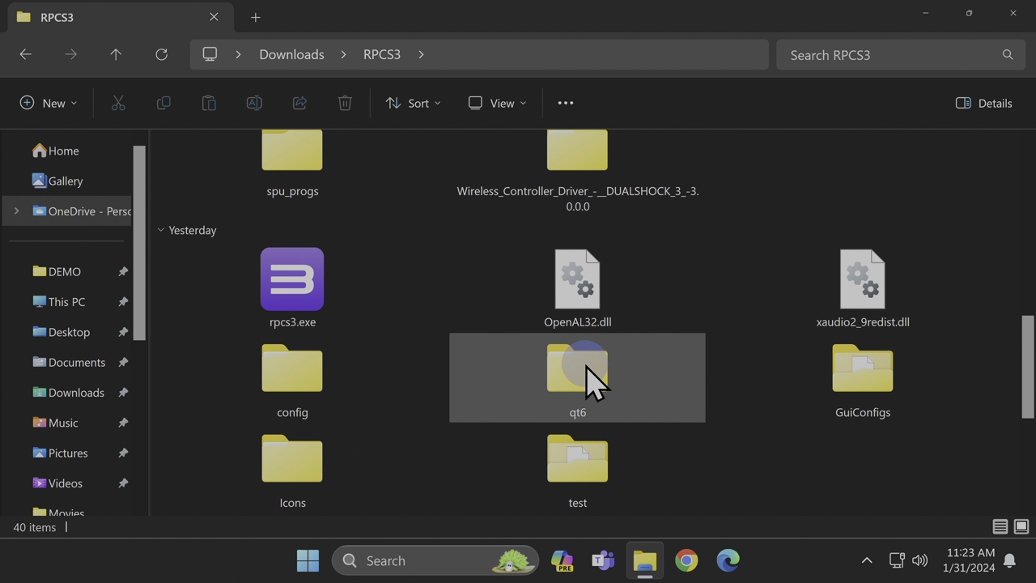
double_click(293, 279)
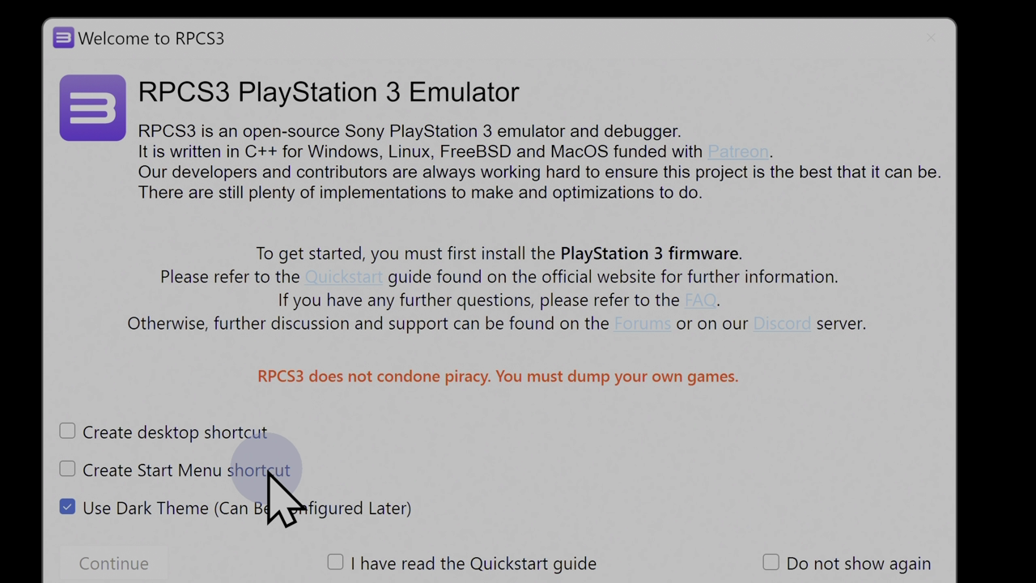
Complete the RPCS3 welcome dialog with a Start Menu shortcut, the Quickstart guide marked as read and the dialog set not to show again.
left_click(69, 468)
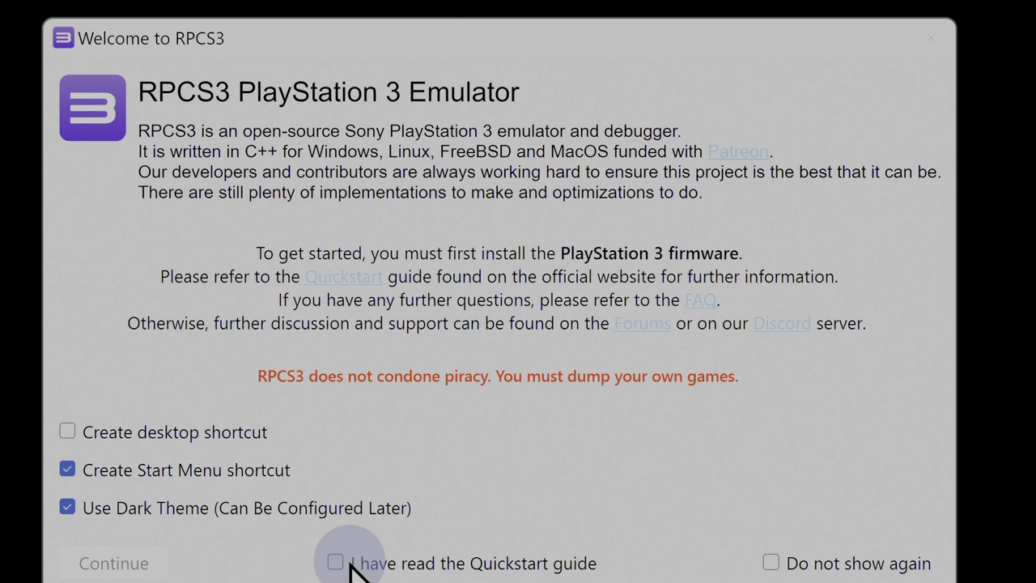
left_click(334, 564)
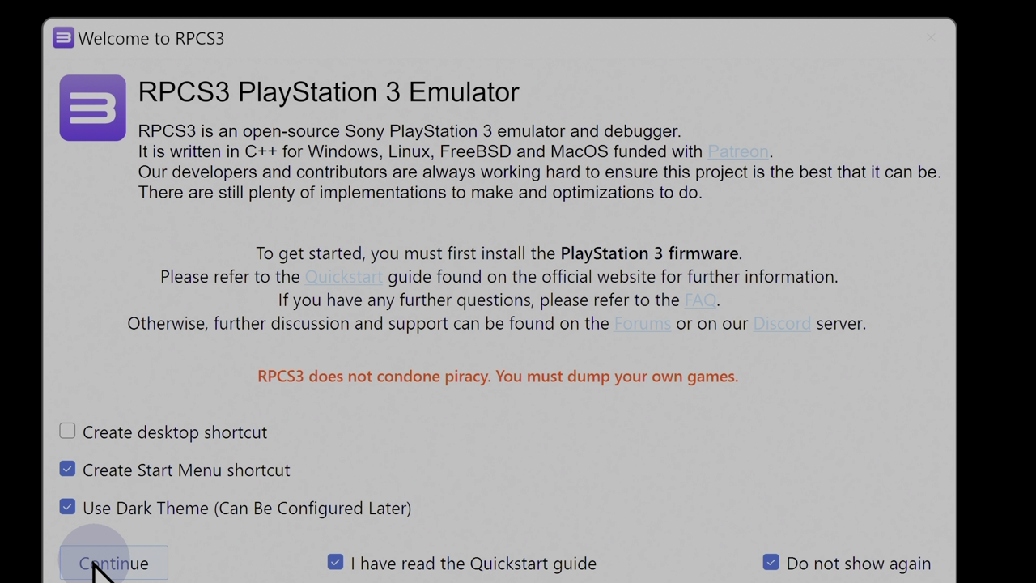
left_click(118, 565)
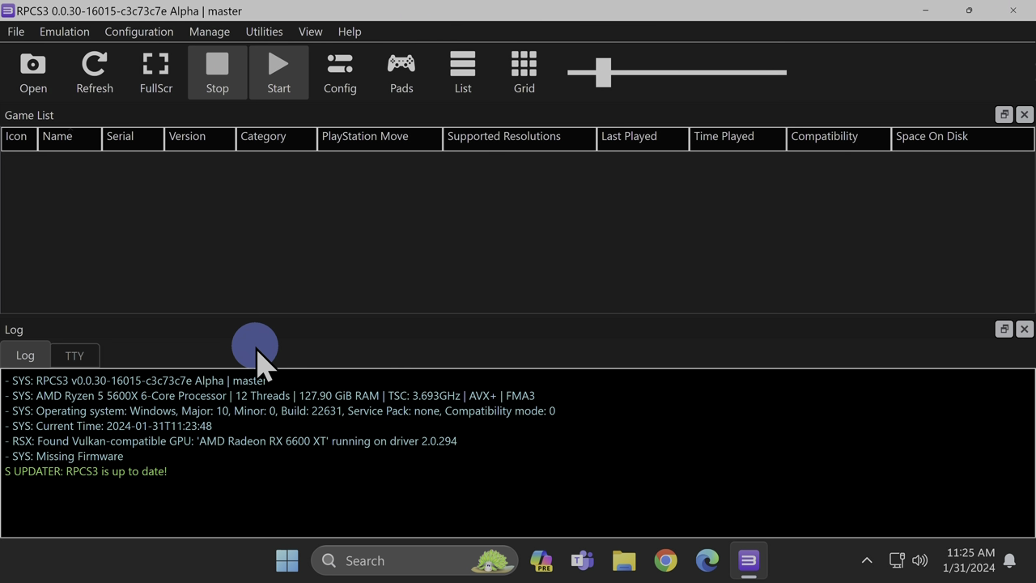
Install the PS3 firmware from PS3UPDAT.PUP in the RPCS3 folder and dismiss the completion dialog.
left_click(18, 32)
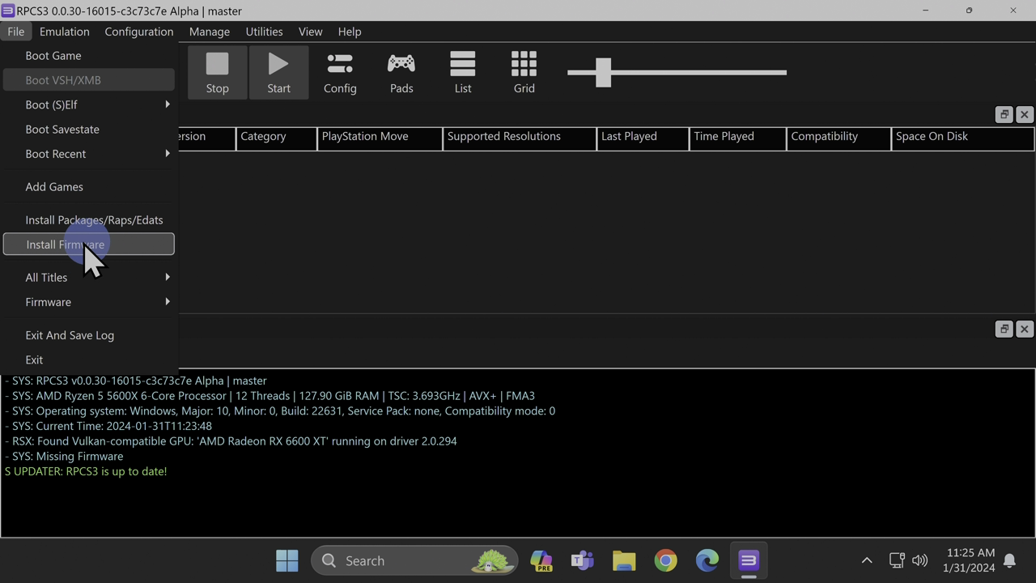
left_click(89, 257)
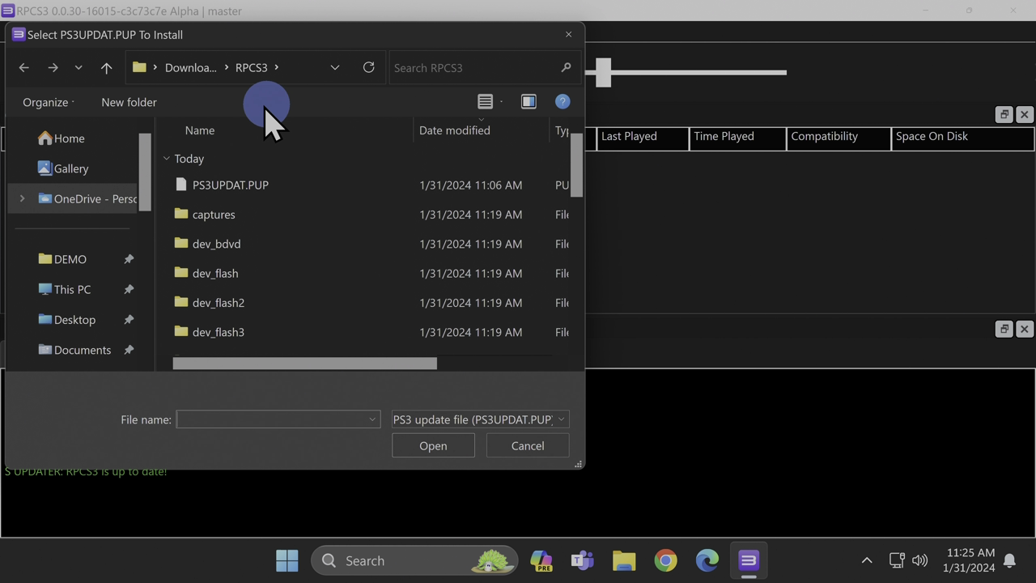
left_click(250, 192)
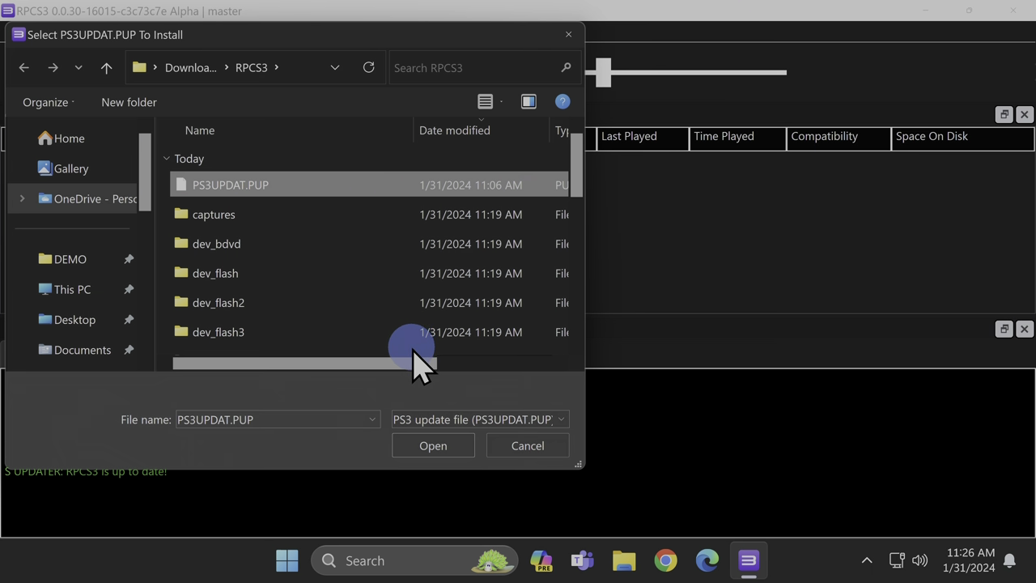
left_click(440, 452)
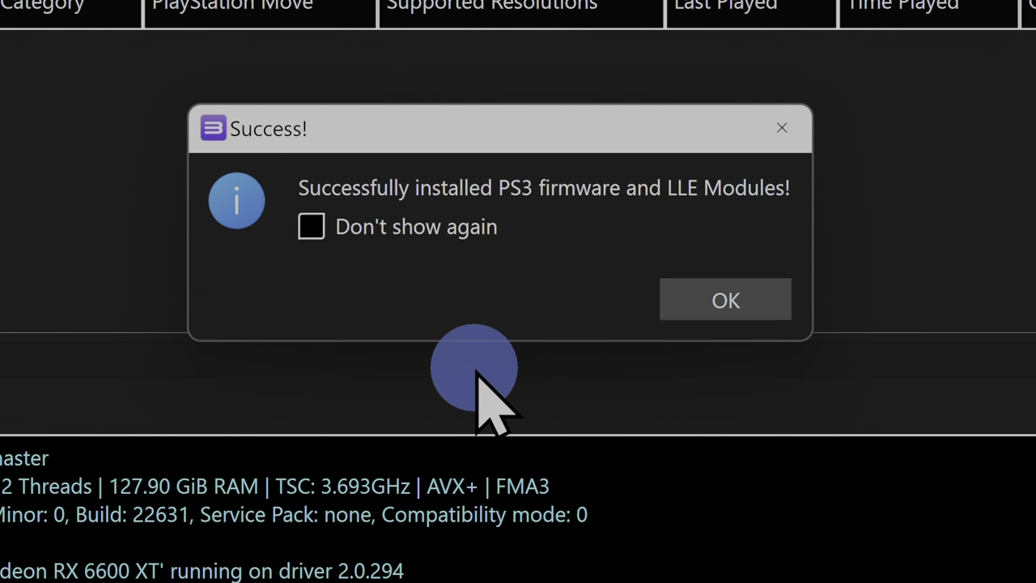
left_click(726, 300)
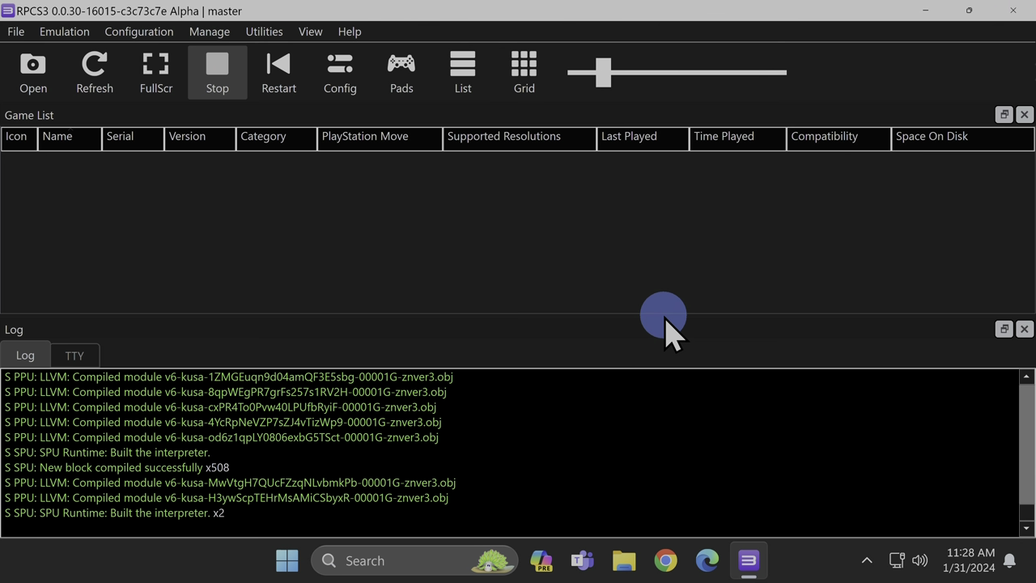
Set Player 1's pad handler to DualShock 3, enable Show Emulated Values for the stick preview, and save the pad settings.
left_click(400, 75)
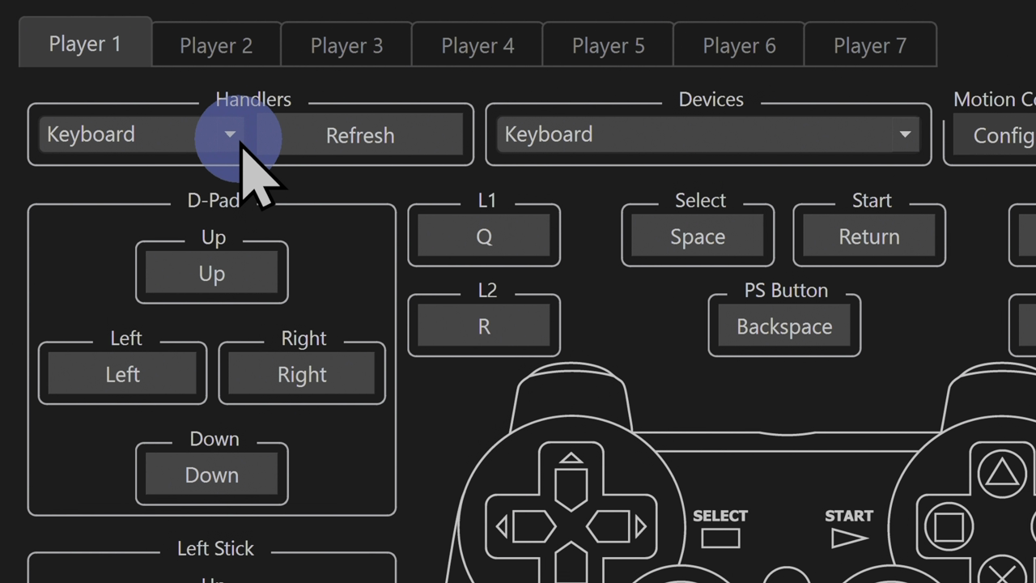
left_click(231, 135)
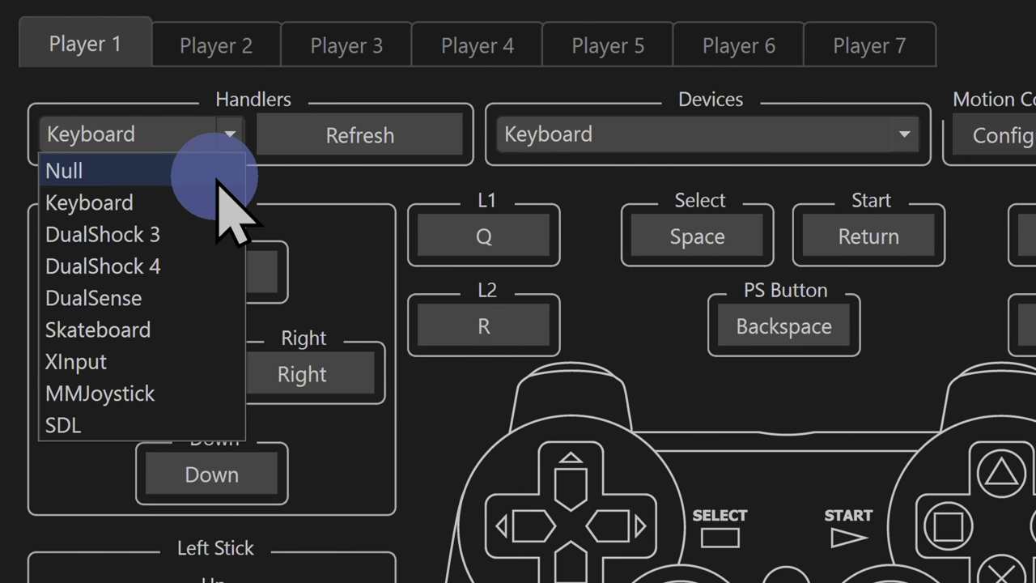
left_click(131, 233)
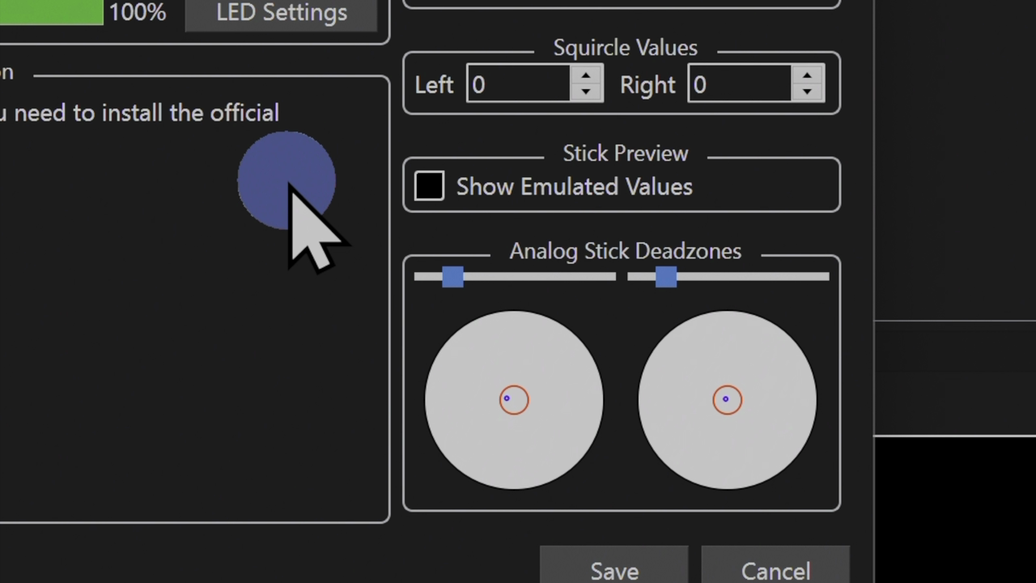
mouse_move(523, 204)
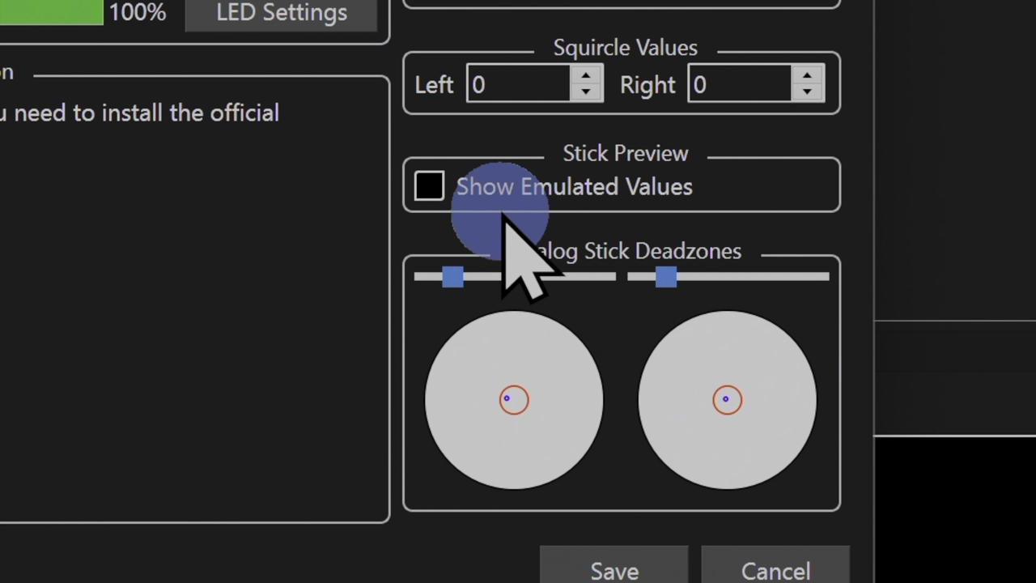
left_click(429, 186)
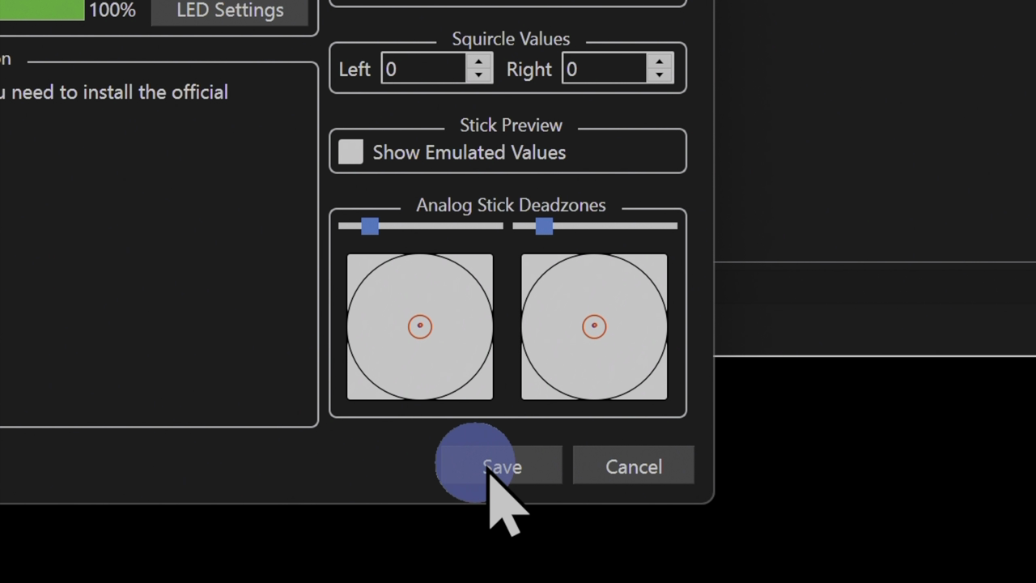
left_click(501, 470)
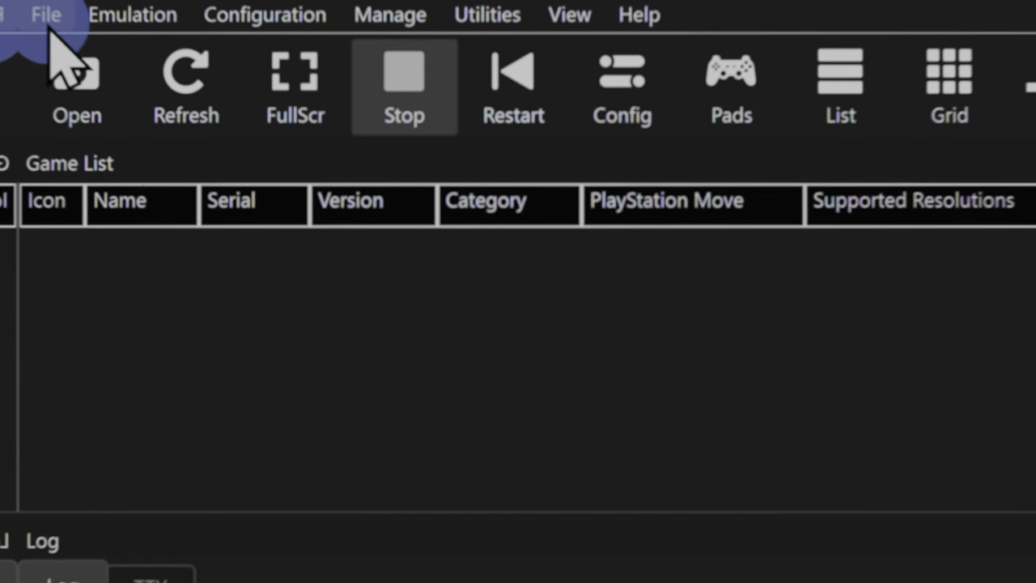
Add the games in the DEMO folder to the game list.
left_click(47, 15)
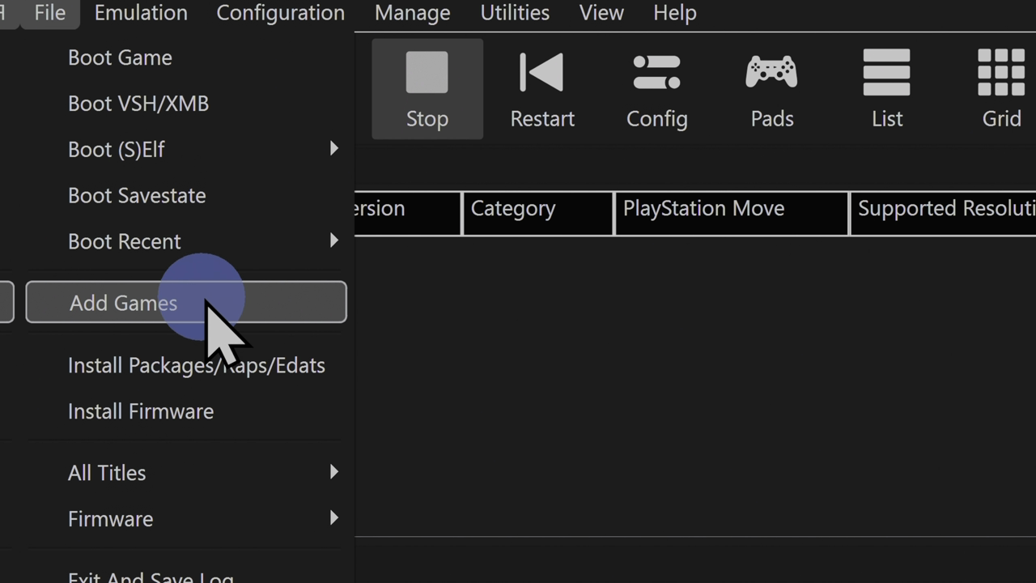
left_click(197, 305)
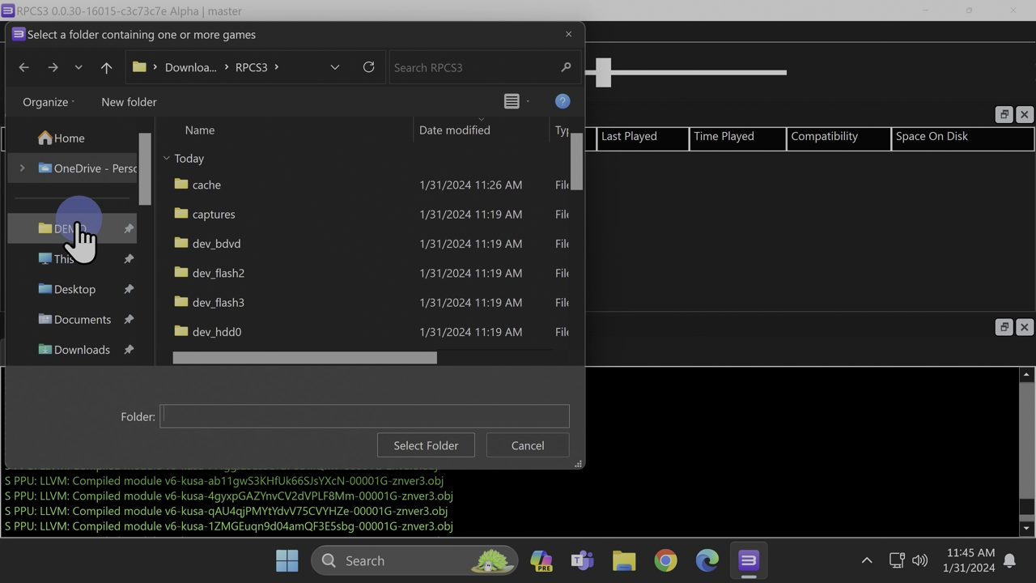
left_click(73, 230)
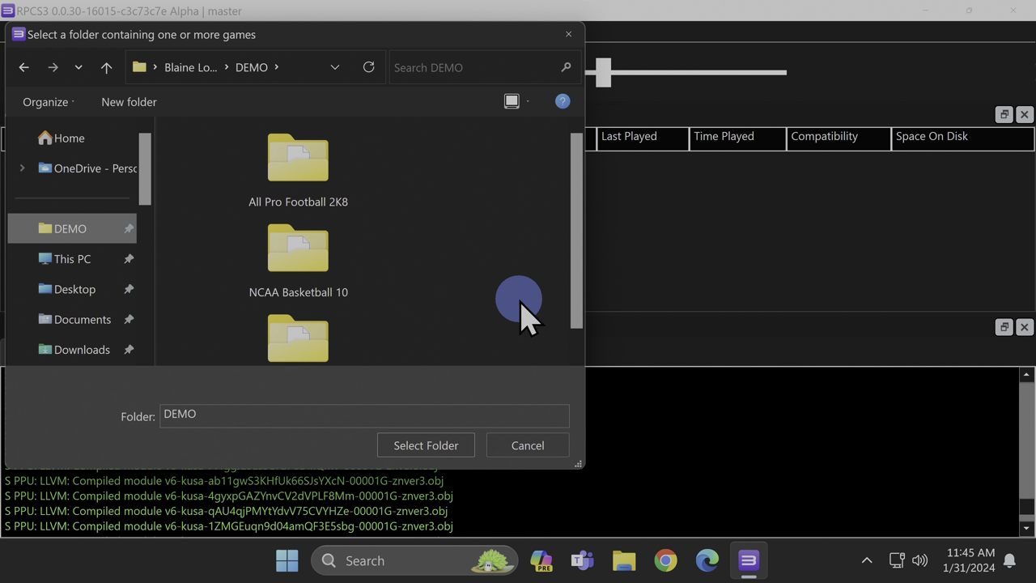
scroll(522, 315, "down", 1)
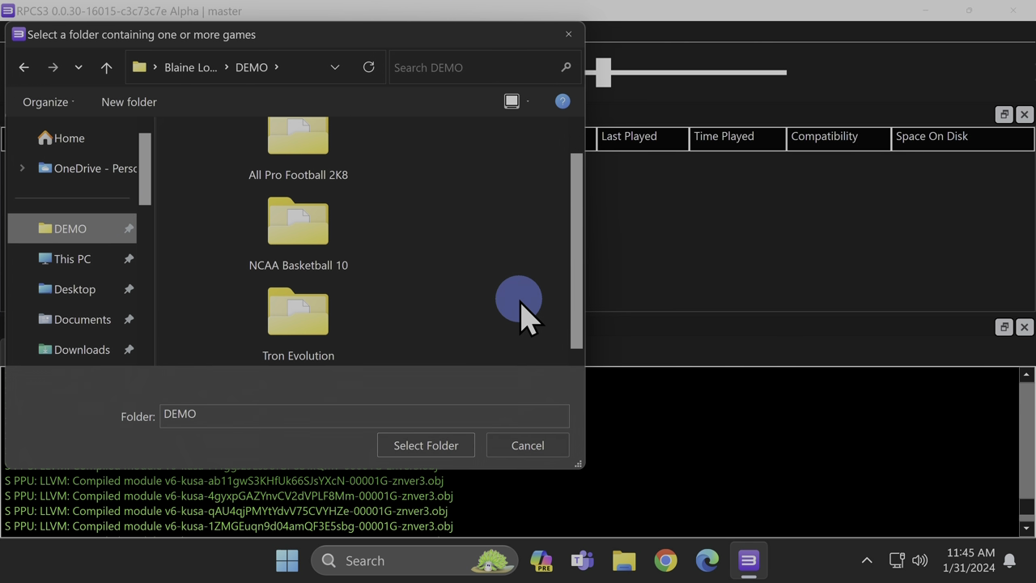
left_click(428, 447)
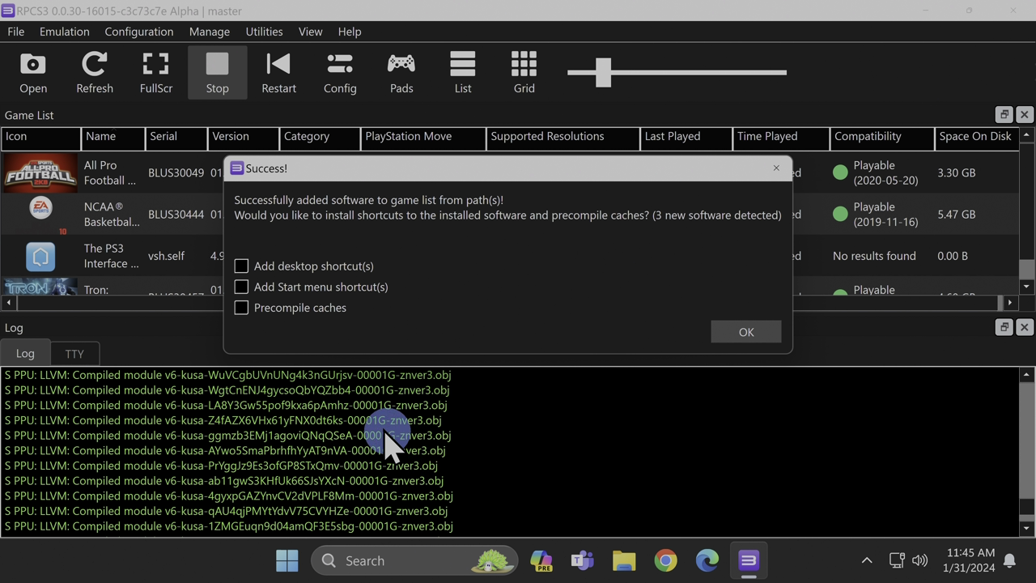
Precompile the caches for the added games without creating shortcuts, and close the cache creation dialog when done.
left_click(242, 314)
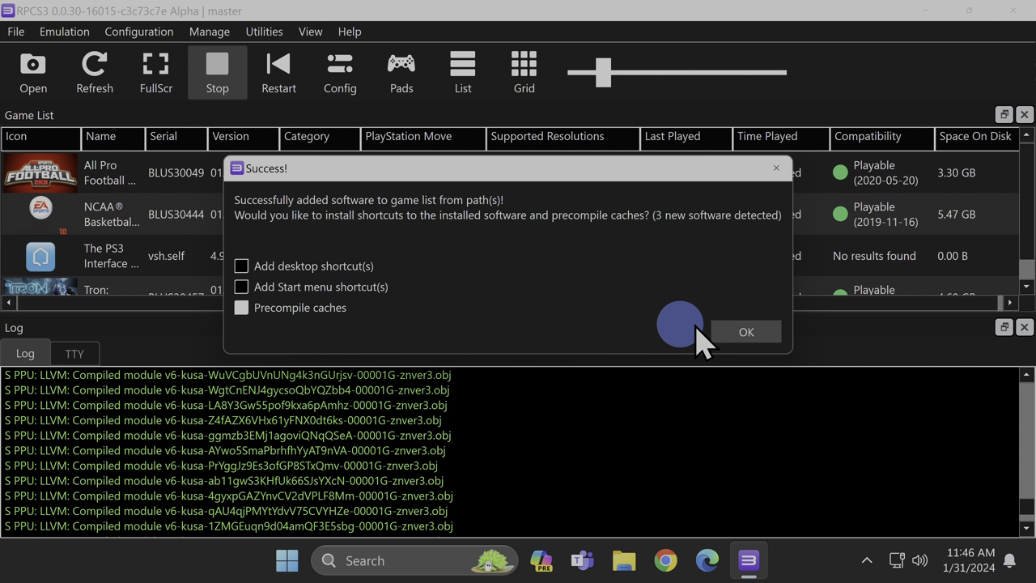
left_click(740, 332)
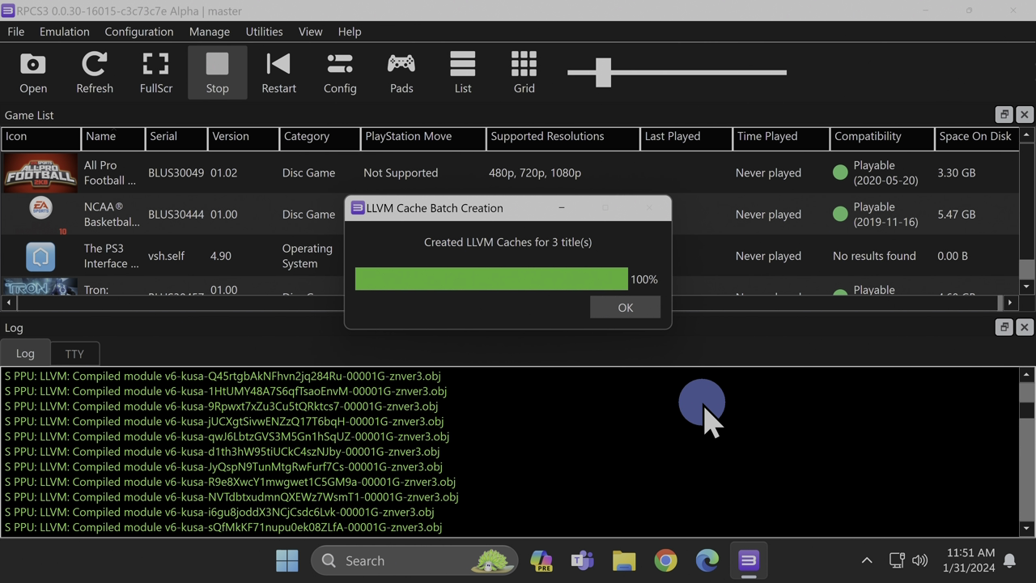
left_click(642, 311)
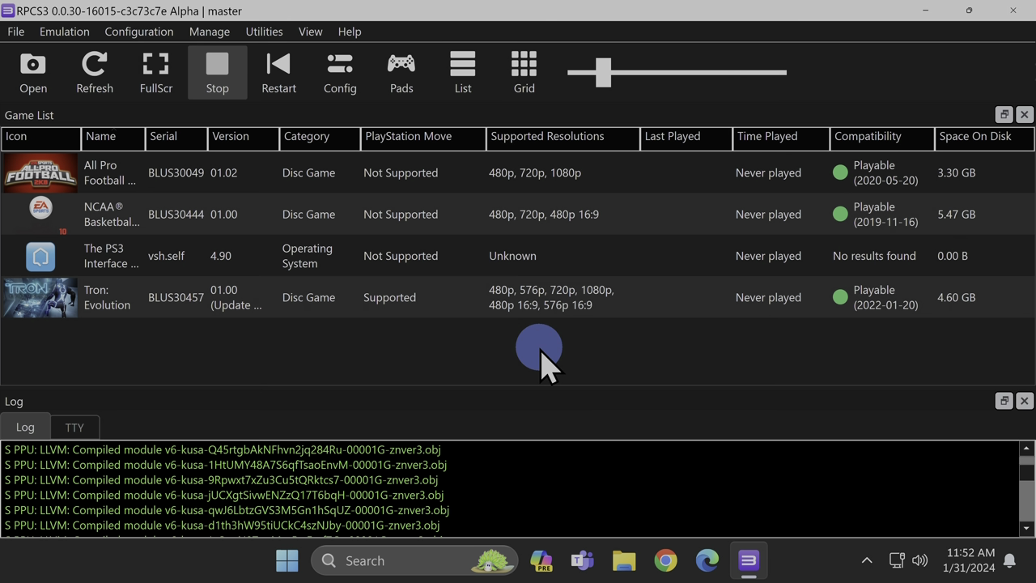
In the global GPU settings, keep Vulkan as the renderer, set the default resolution to 1920x1080, and save the configuration.
left_click(344, 89)
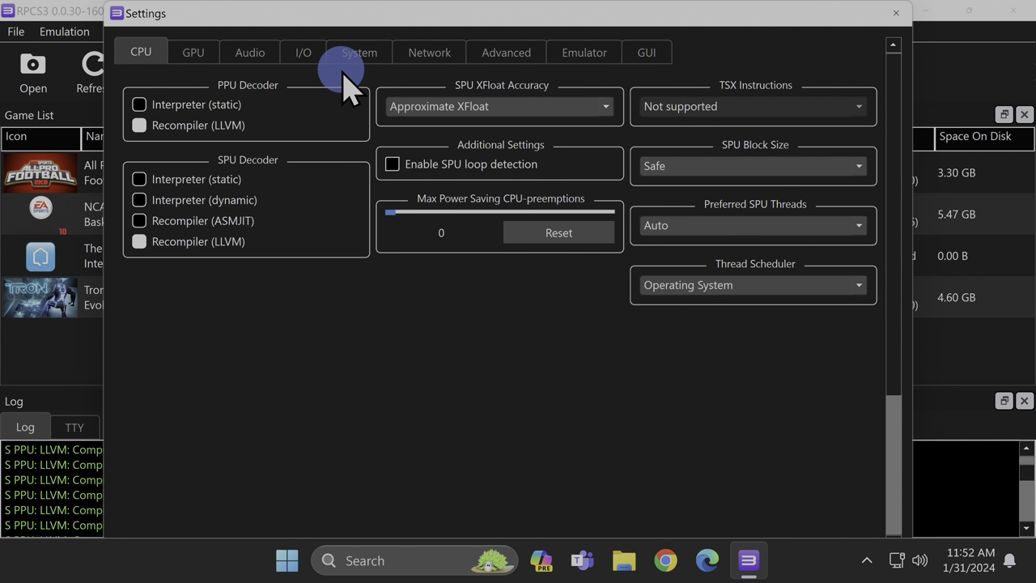
left_click(193, 53)
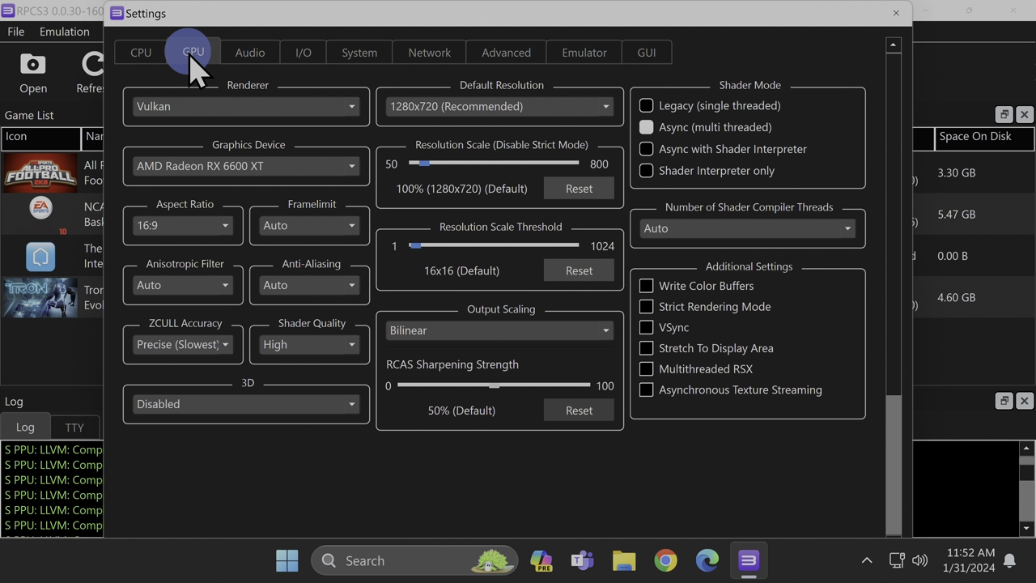
left_click(214, 122)
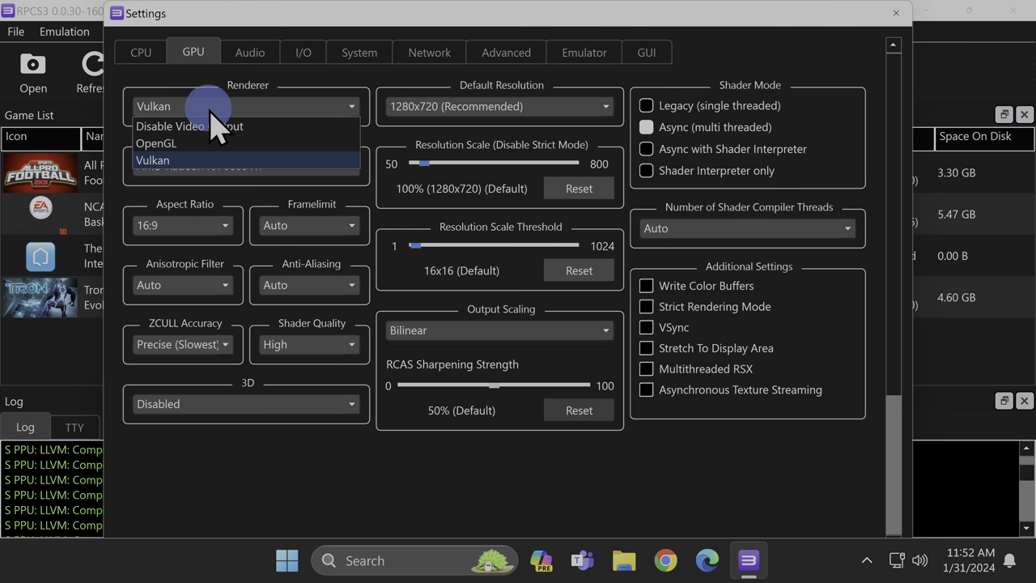
left_click(210, 114)
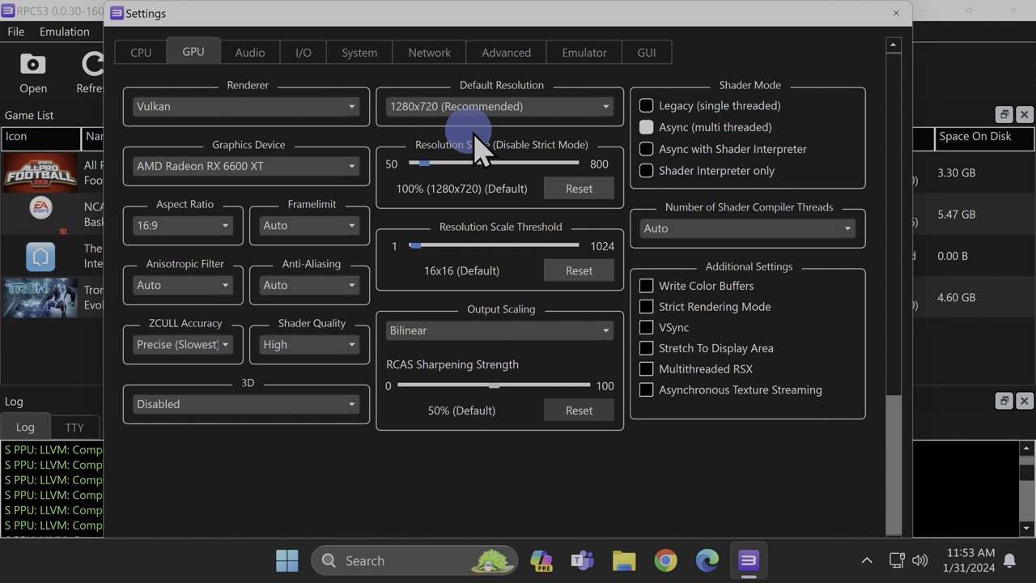
left_click(558, 112)
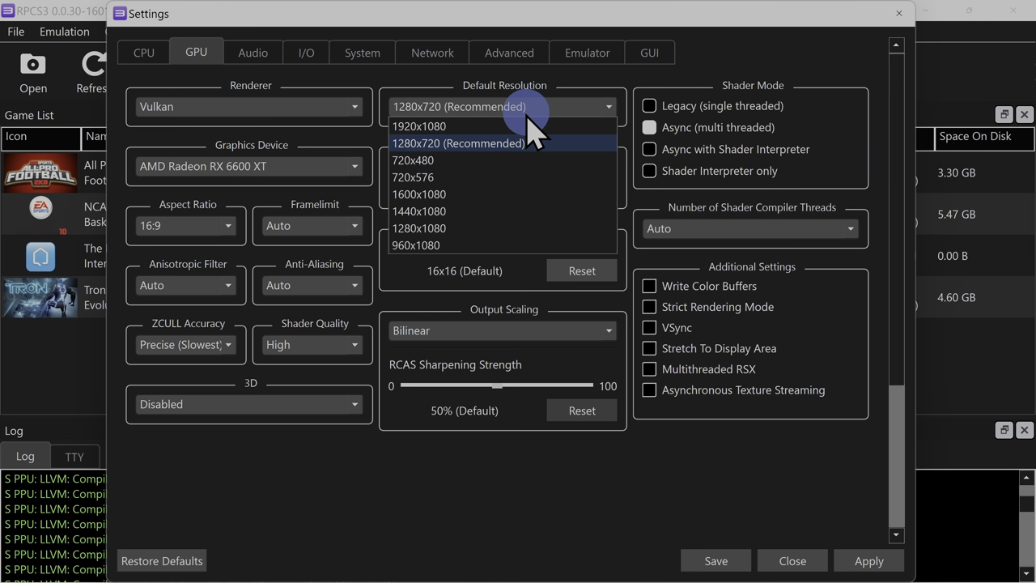
left_click(438, 127)
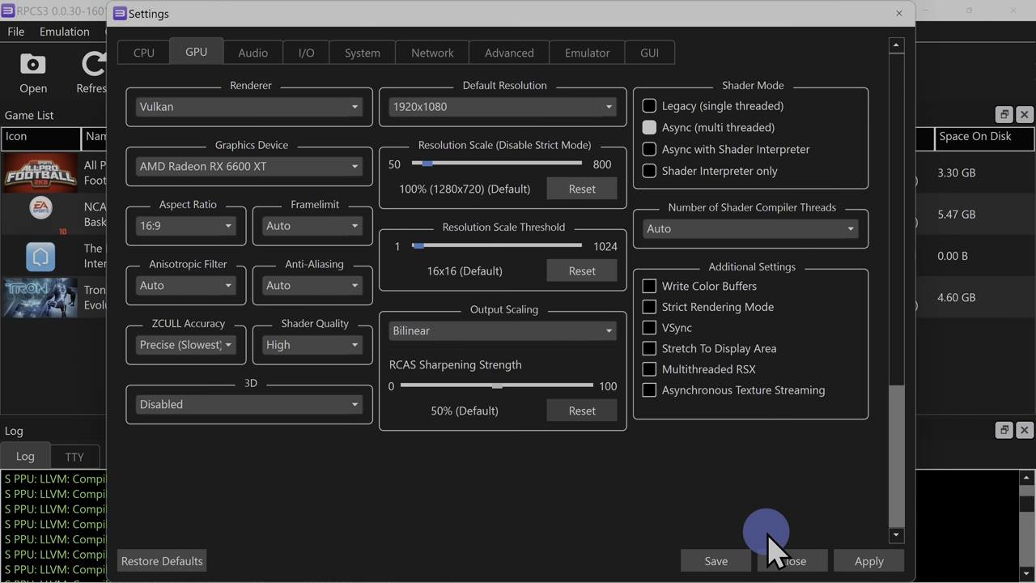
left_click(715, 559)
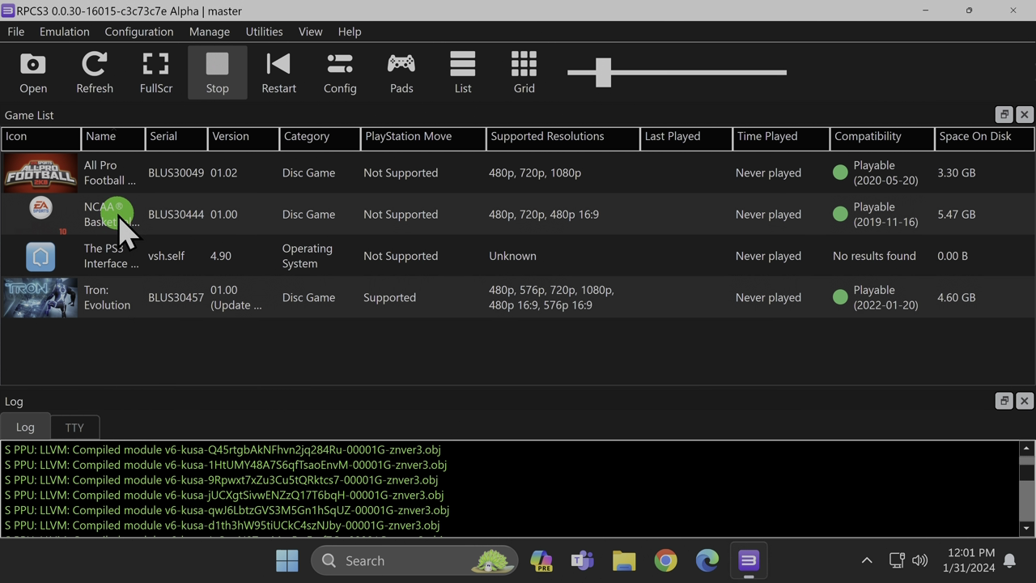
View the custom configuration based on global settings for NCAA Basketball 10, and close it without saving.
right_click(120, 218)
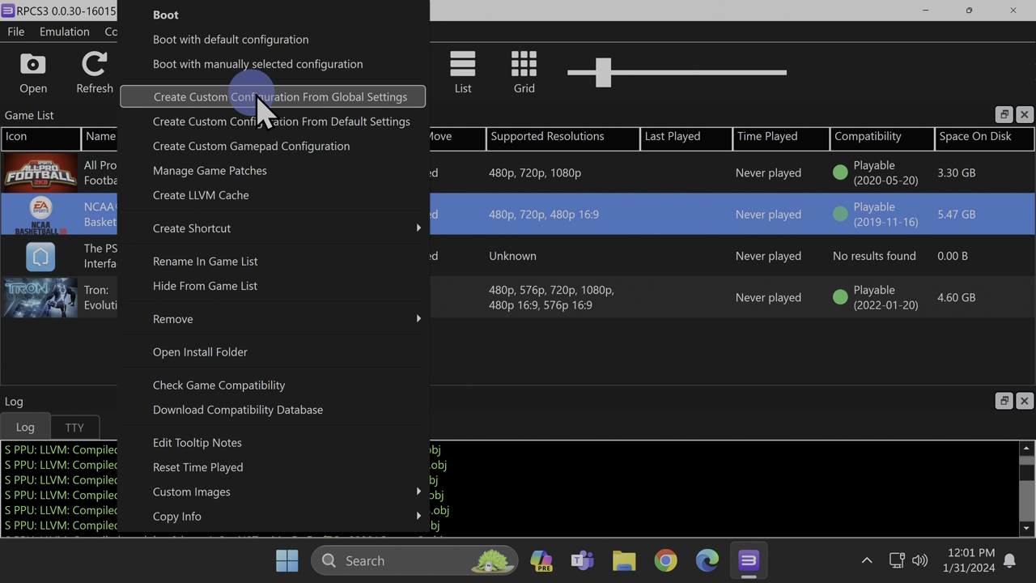
left_click(259, 97)
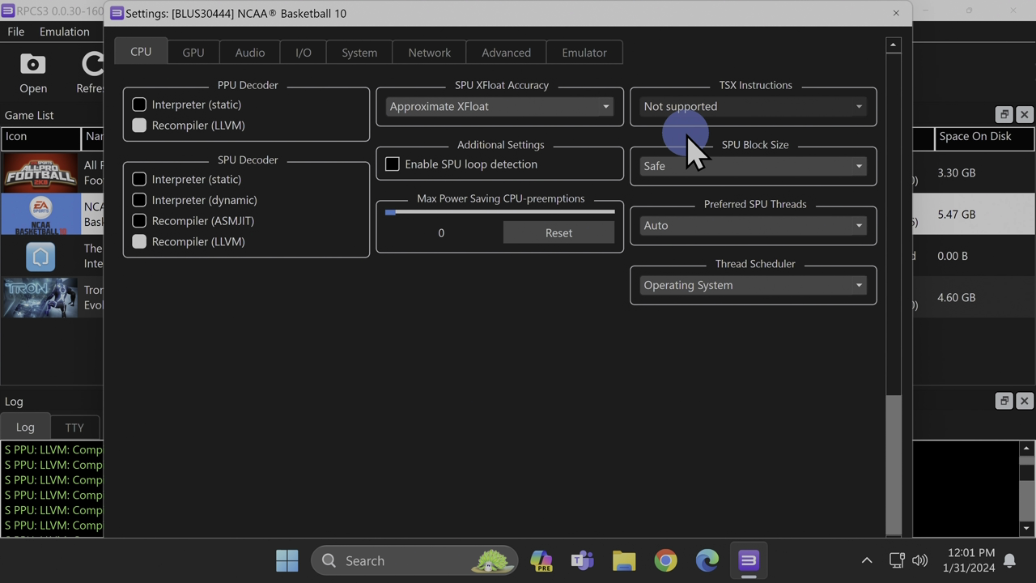
left_click(895, 14)
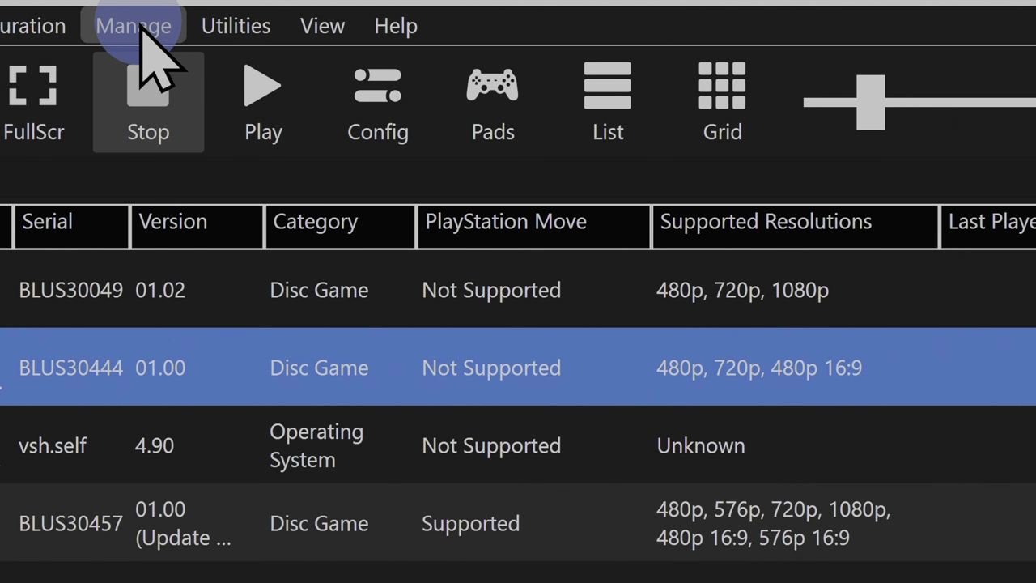
Update the game patches to the latest version, limit the patch list to owned games, and save the Patch Manager settings.
left_click(154, 49)
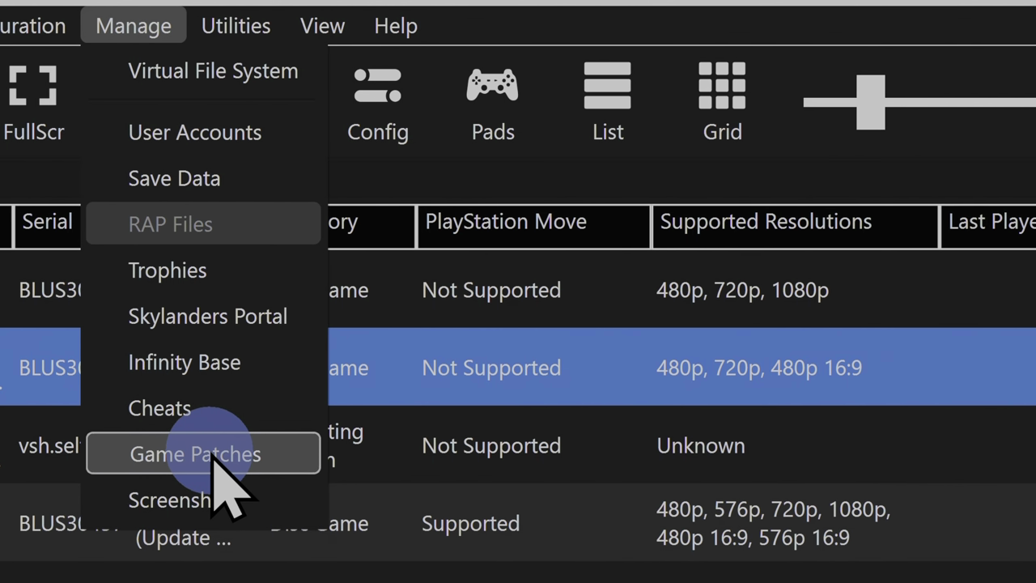
left_click(243, 456)
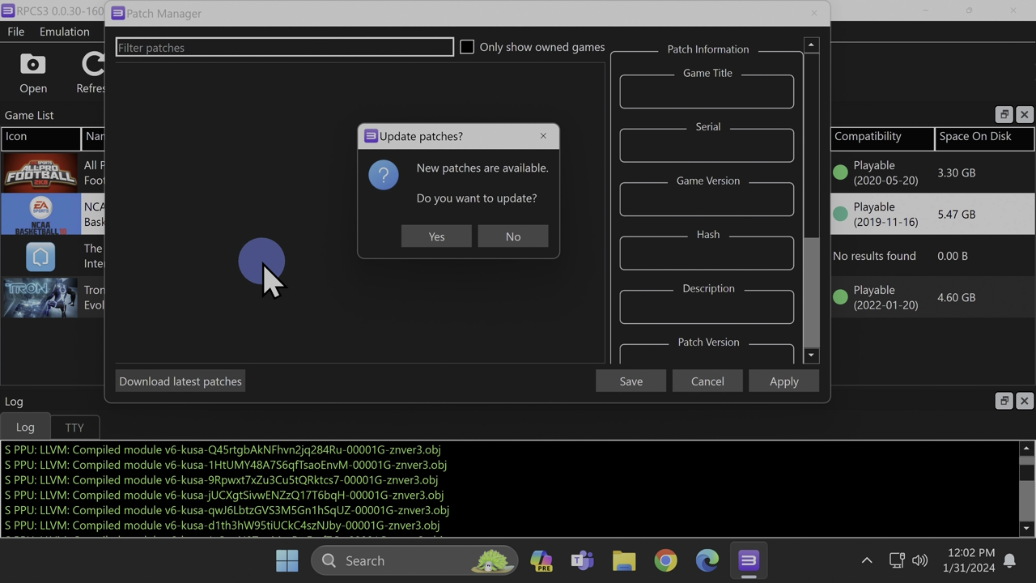
left_click(430, 240)
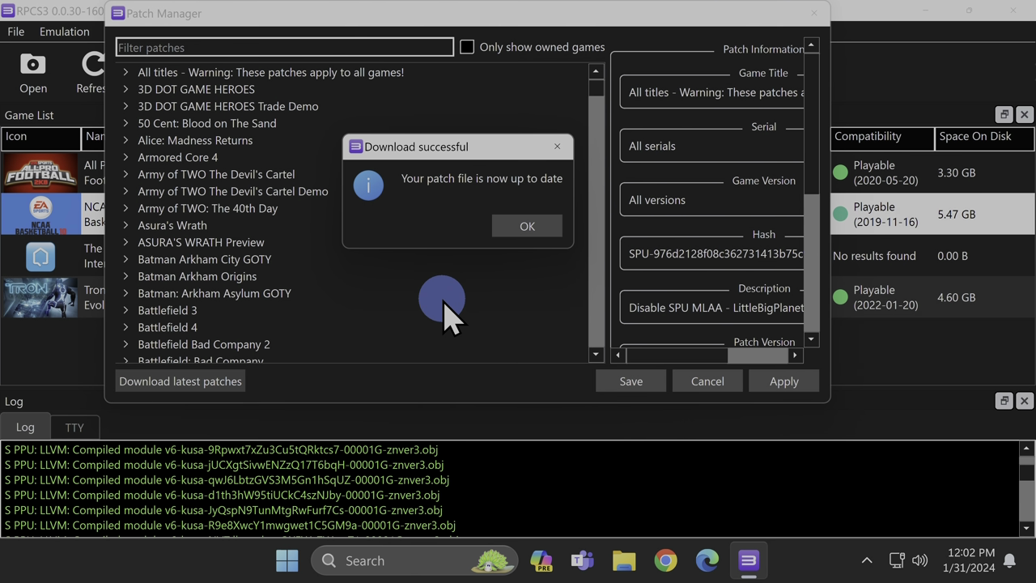
left_click(530, 226)
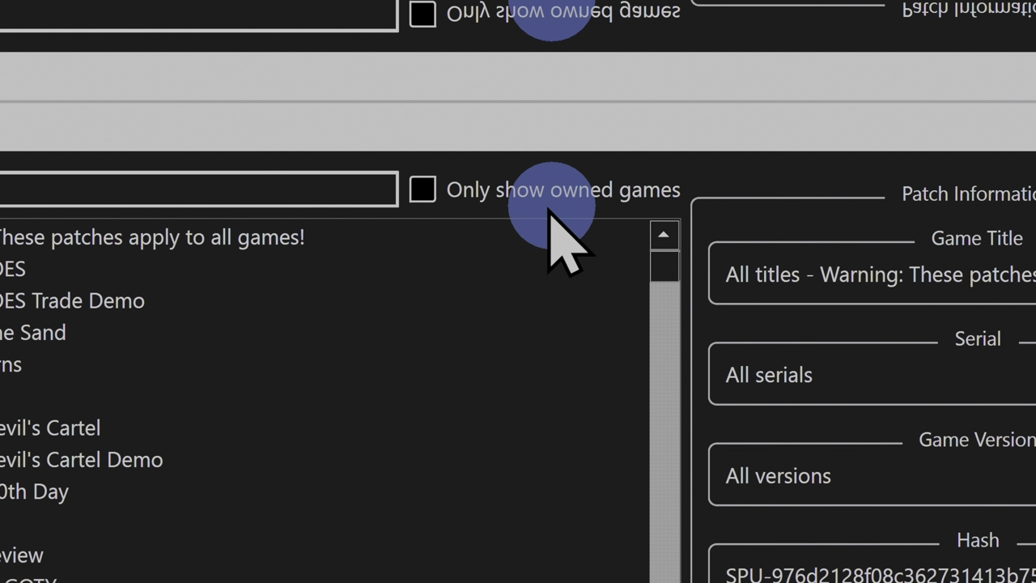
left_click(426, 191)
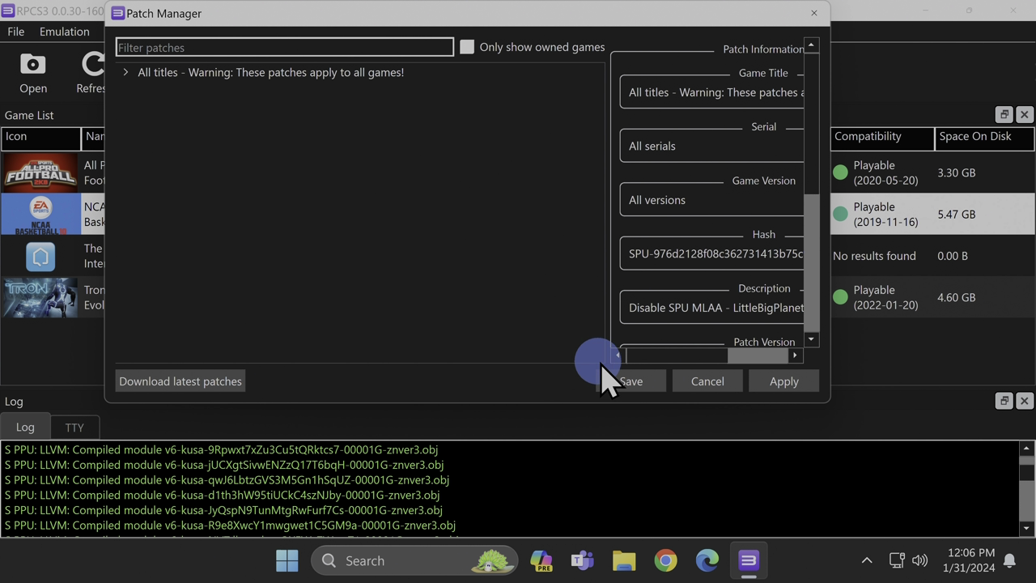
left_click(641, 380)
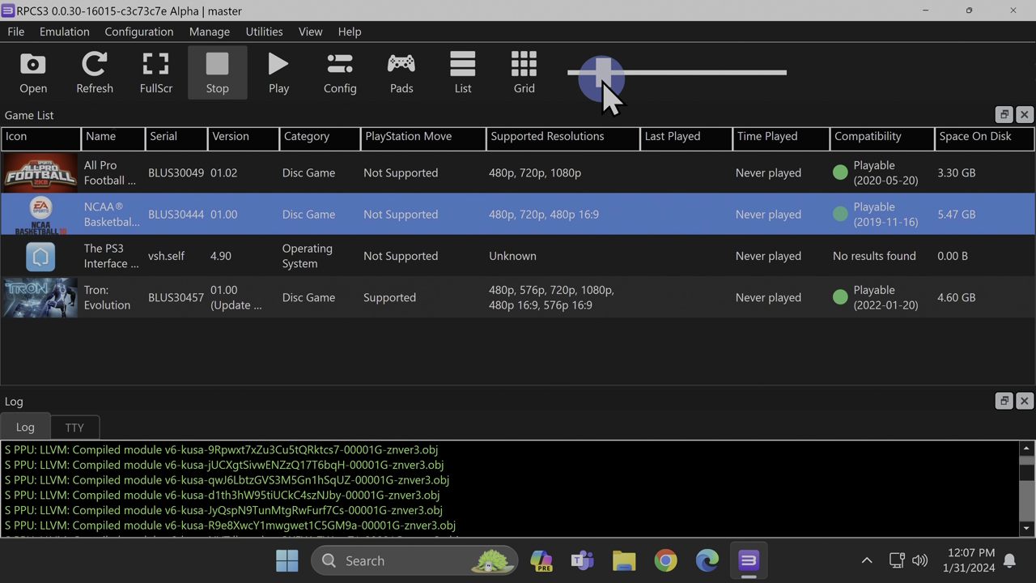
Enlarge the game icons in the game list and close the log pane to make room for them.
left_click_drag(605, 78, 640, 79)
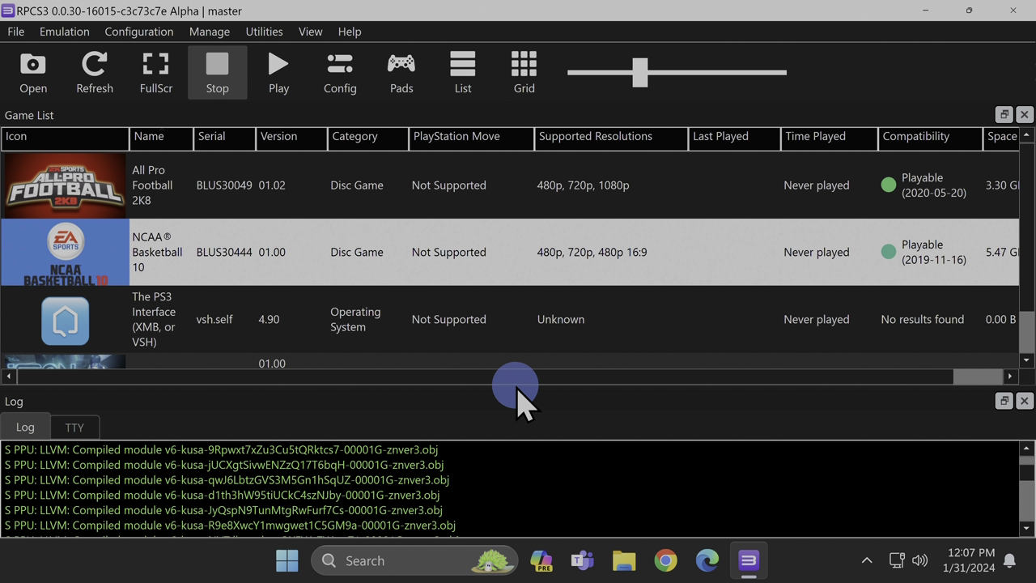
left_click_drag(515, 387, 537, 428)
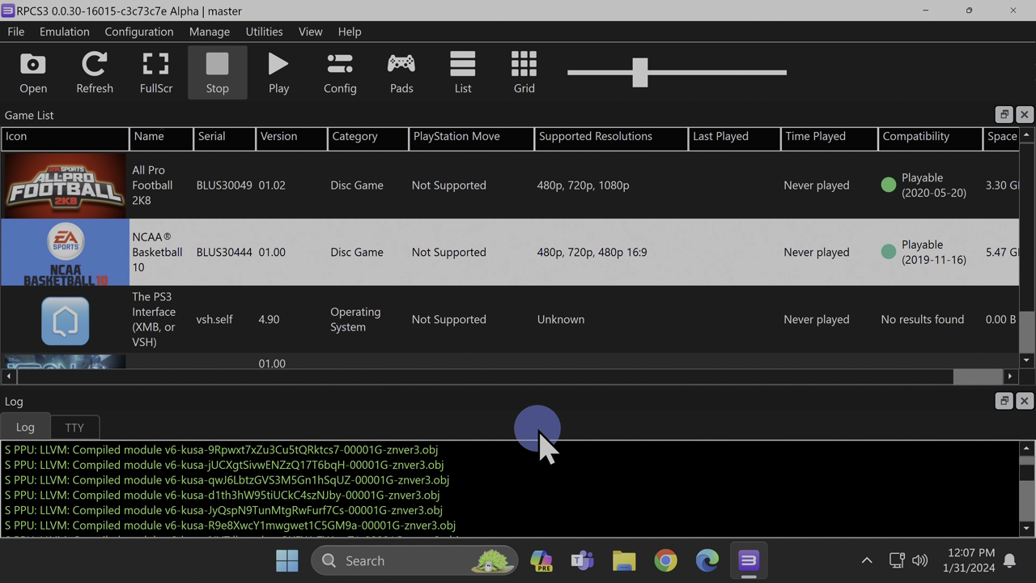
left_click(1025, 401)
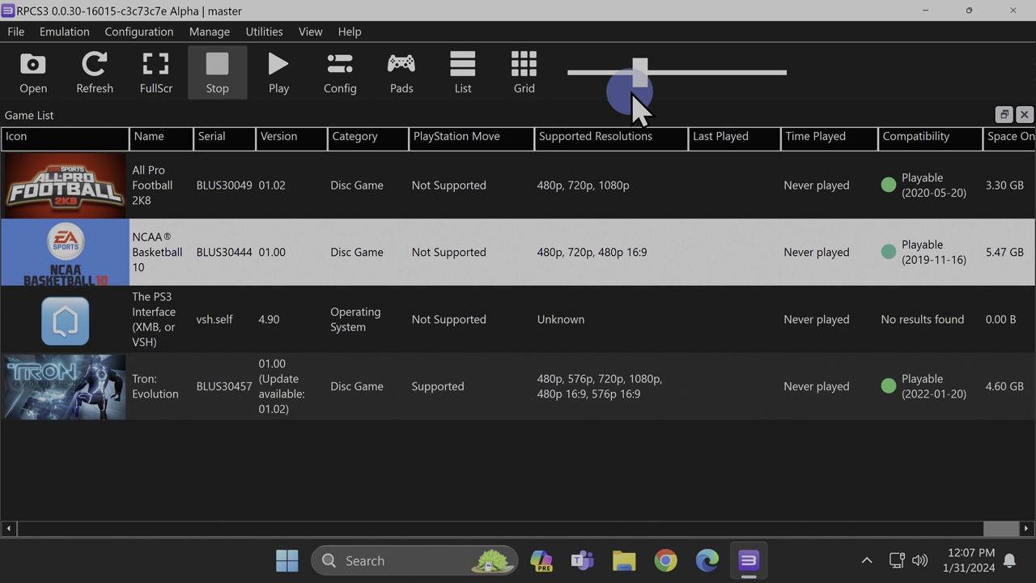
mouse_move(641, 74)
left_mouse_down()
mouse_move(817, 88)
mouse_move(657, 120)
mouse_move(653, 507)
left_mouse_up()
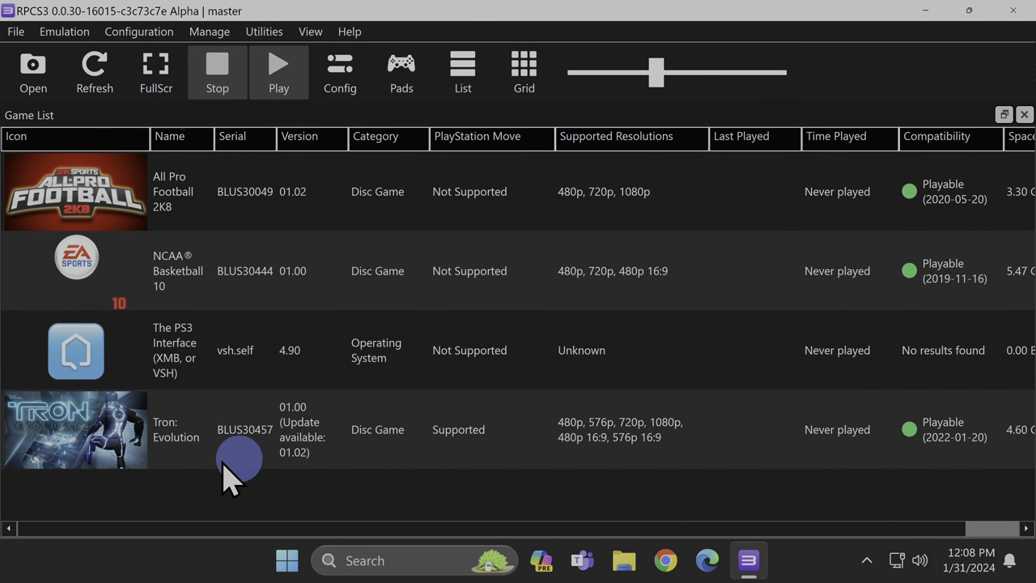
Boot Tron: Evolution from the game list.
right_click(89, 456)
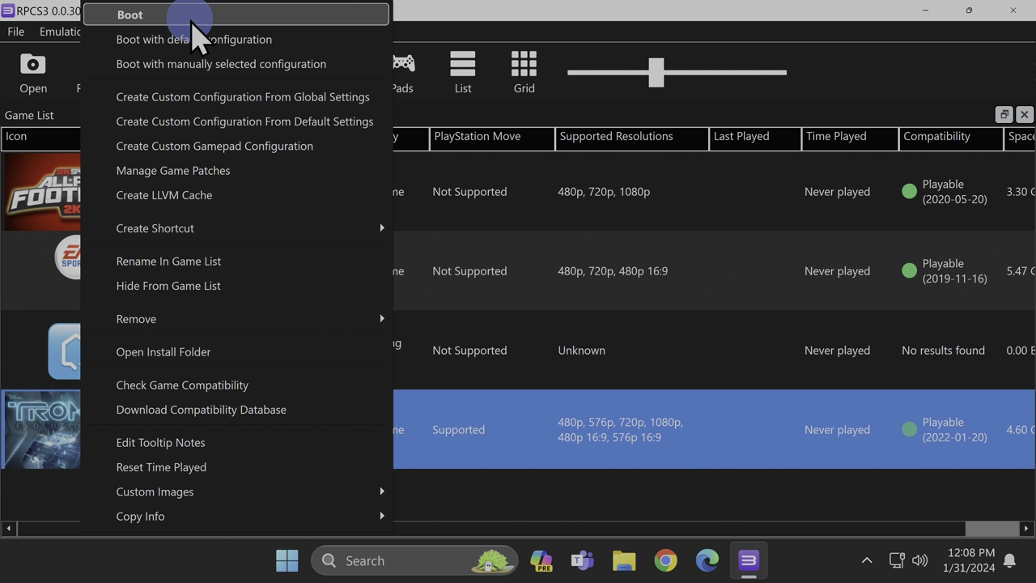
left_click(192, 22)
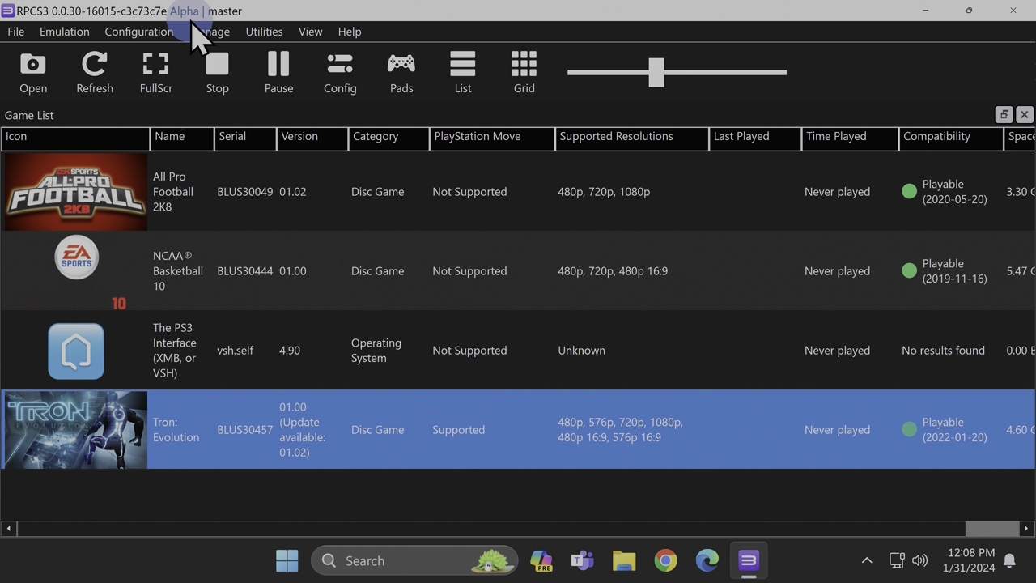